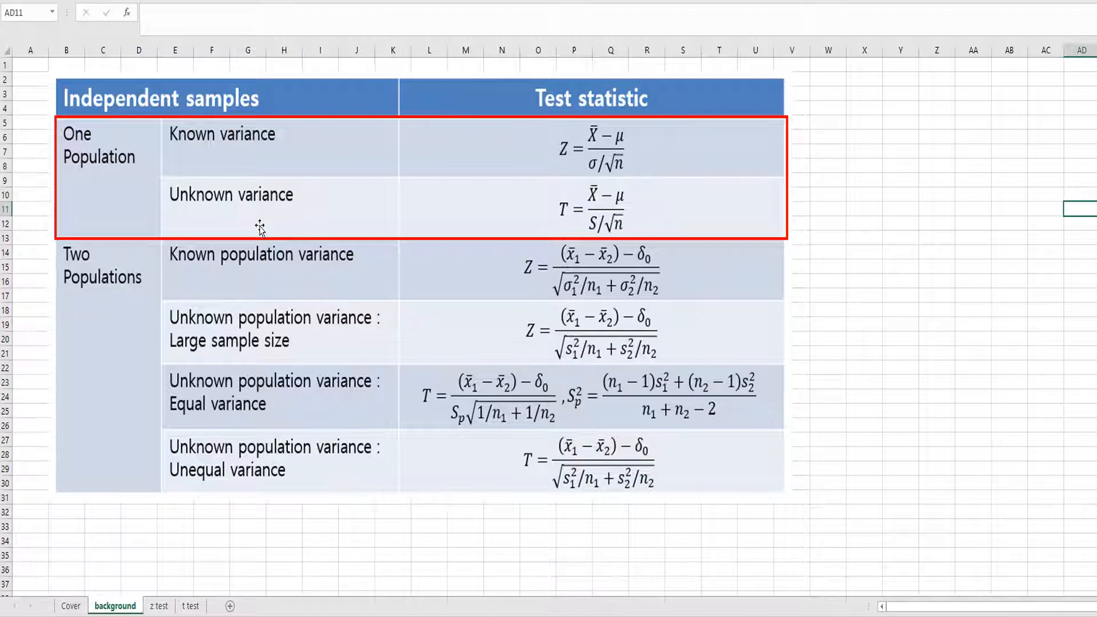
# On the z test sheet, count the Sepal.Length observations in F2 with =COUNT(B2:B51)
pyautogui.click(160, 607)
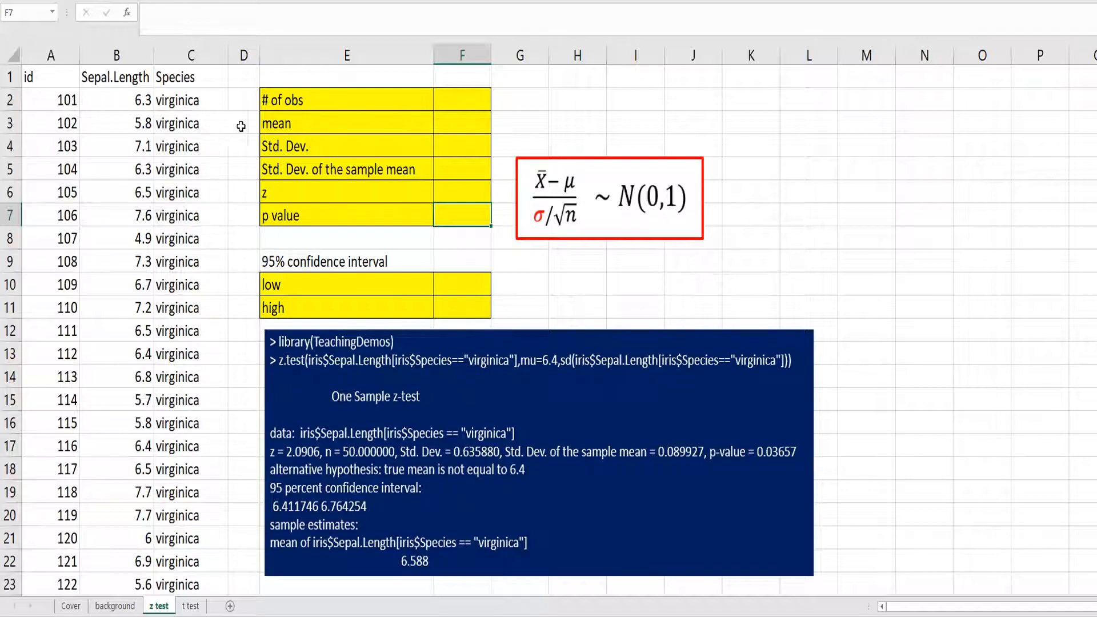
pyautogui.click(115, 144)
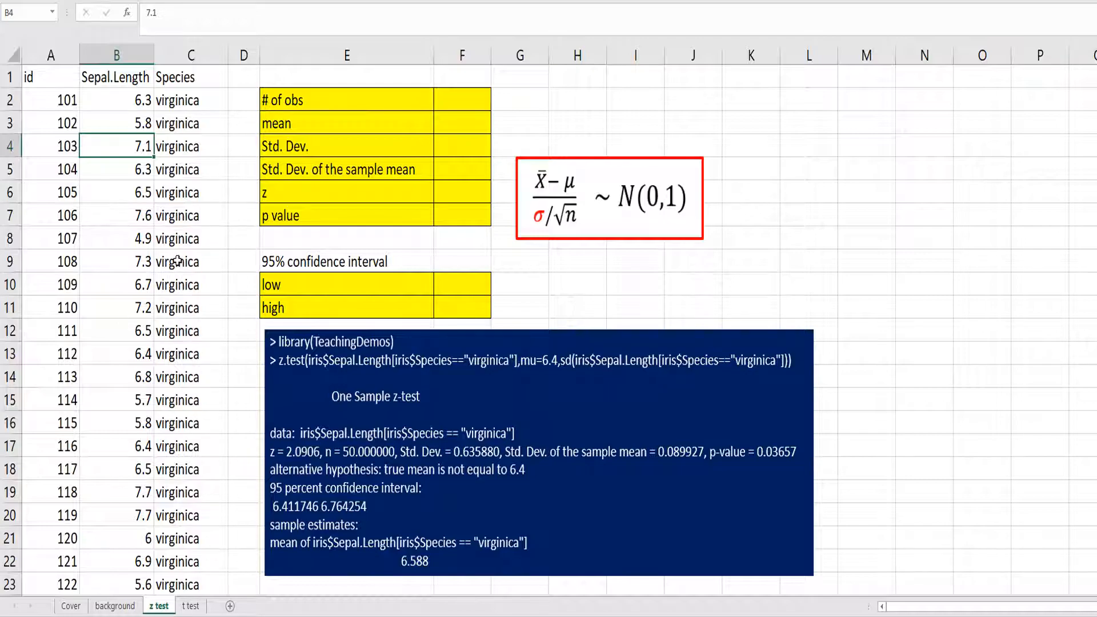
pyautogui.click(446, 101)
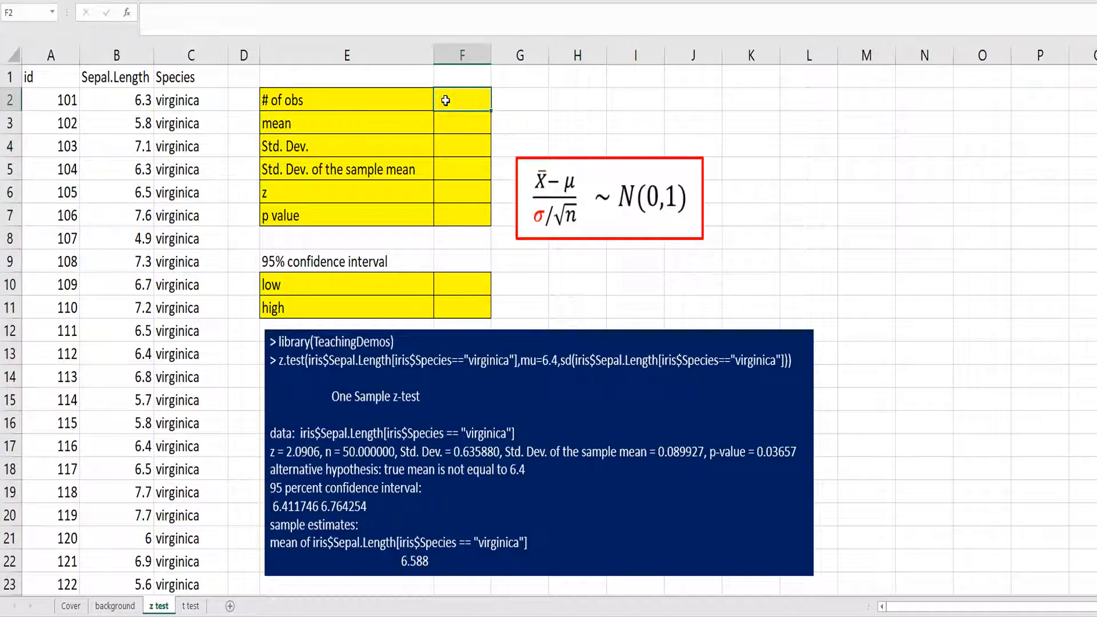
pyautogui.write('=count')
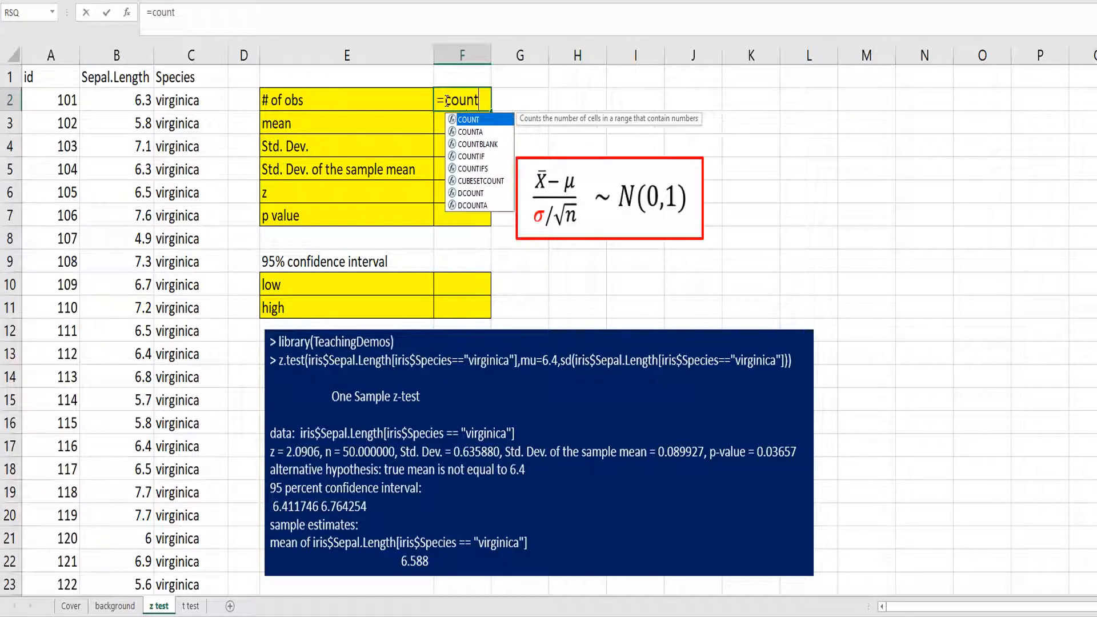
pyautogui.write('(B2')
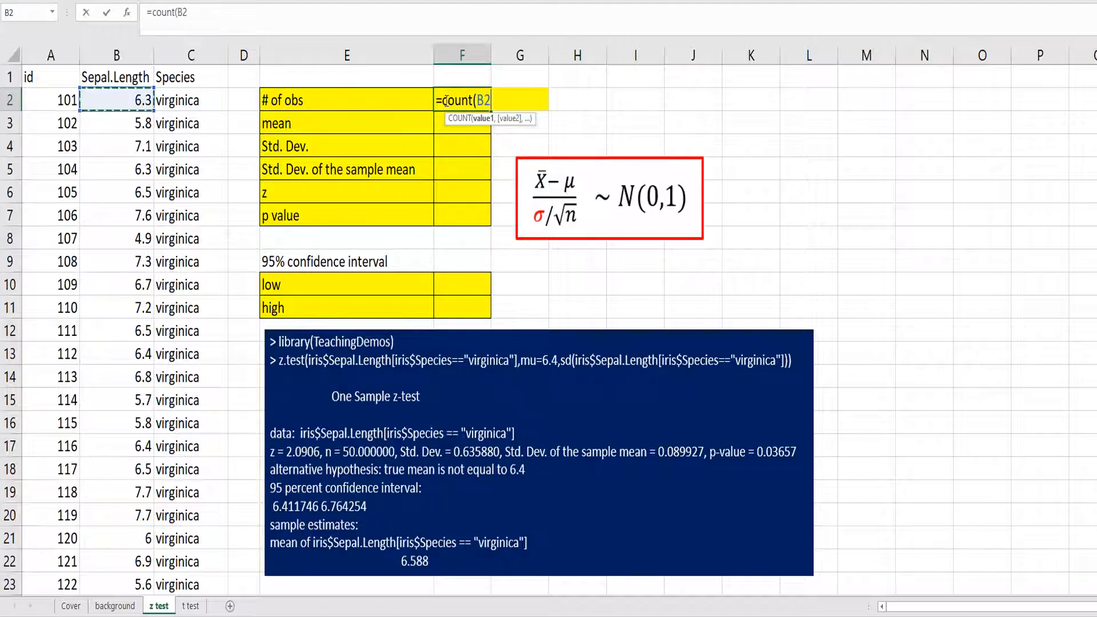
pyautogui.hotkey('ctrl', 'shift', 'Down')
pyautogui.press('Return')
pyautogui.press('Up')
pyautogui.press('Up')
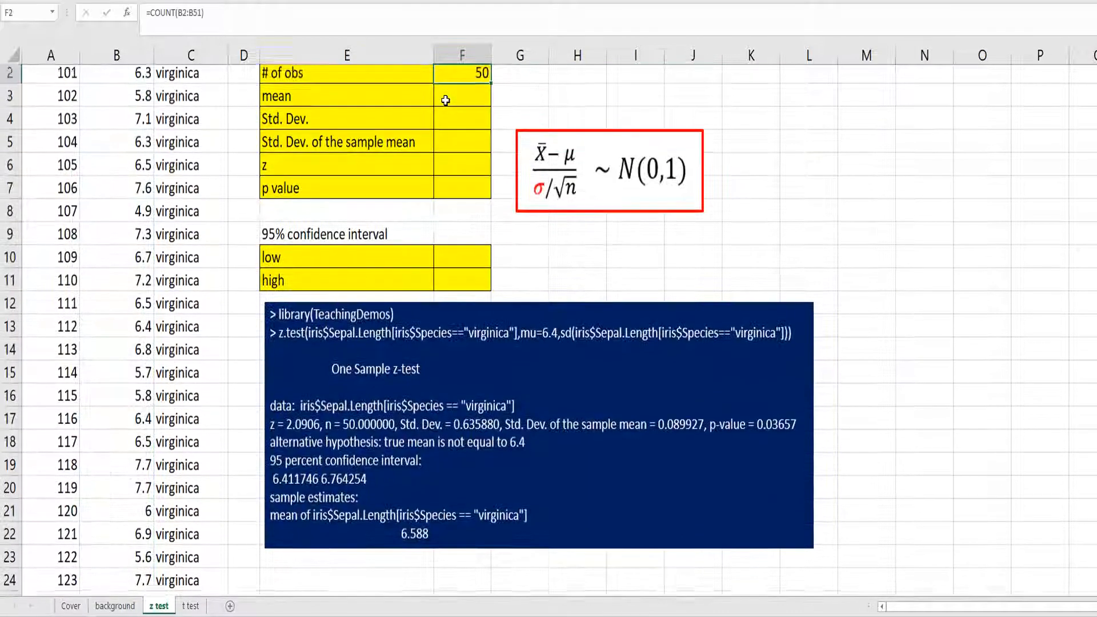
# Compute the Sepal.Length mean in F3 with =AVERAGE(B2:B51)
pyautogui.press('Down')
pyautogui.press('Down')
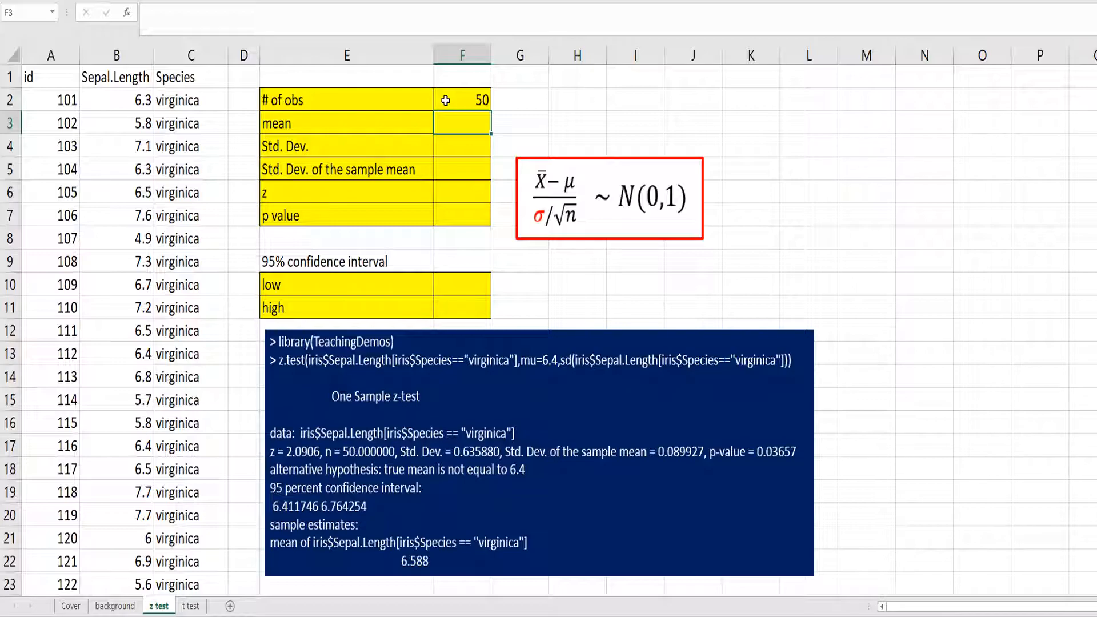
pyautogui.write('=')
pyautogui.write('average')
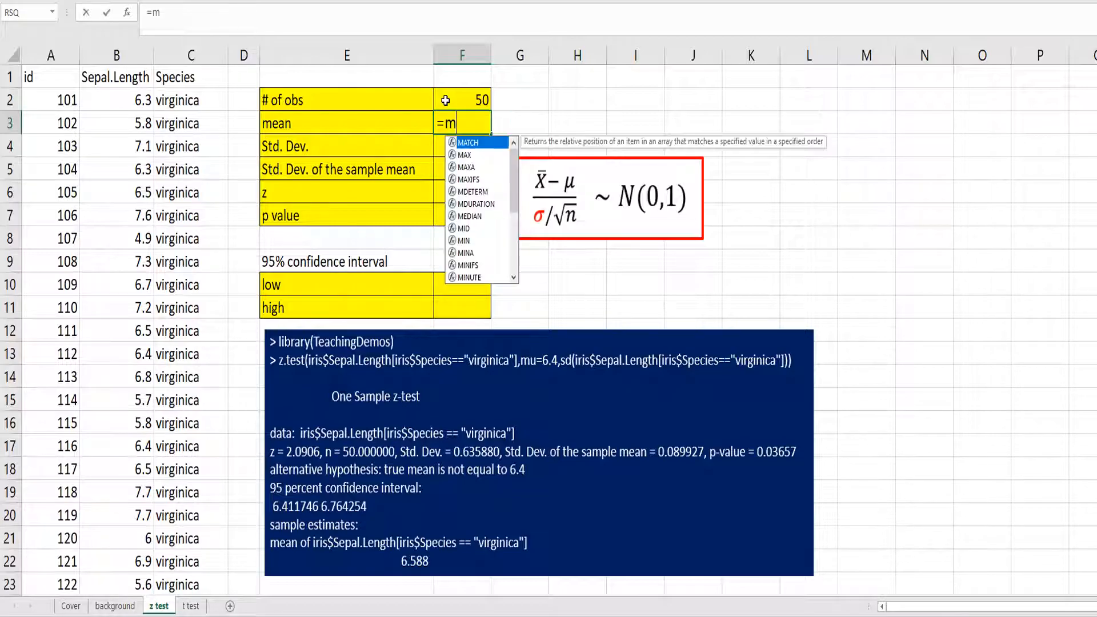
pyautogui.write('(')
pyautogui.press('Left')
pyautogui.press('Left')
pyautogui.press('Left')
pyautogui.press('Left')
pyautogui.press('Up')
pyautogui.hotkey('ctrl', 'shift', 'Down')
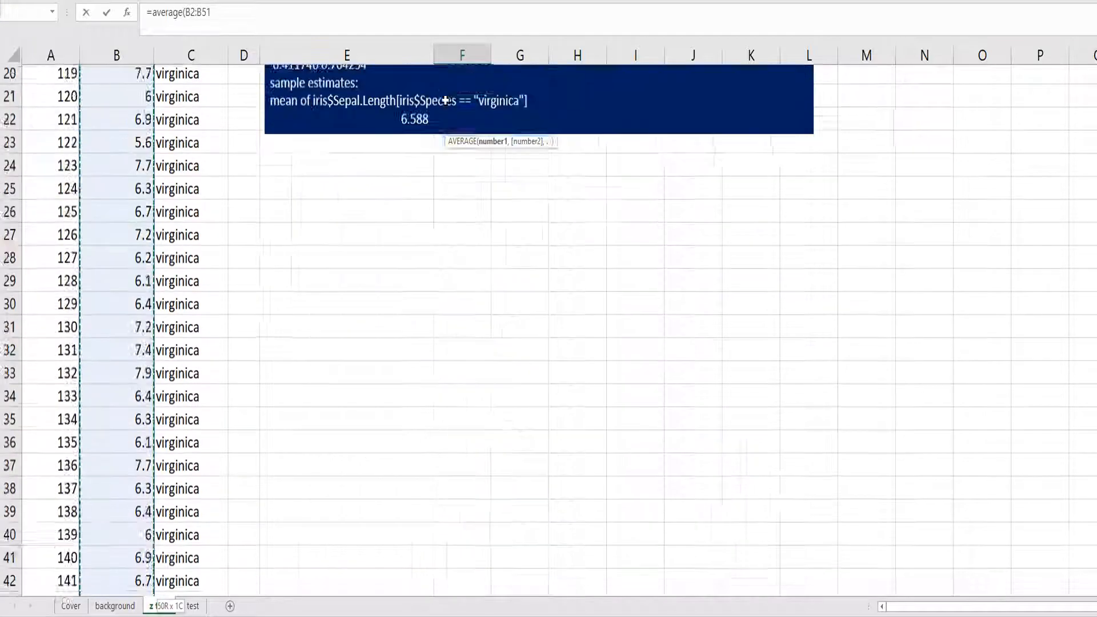
pyautogui.press('Return')
pyautogui.scroll(1, 446, 101)
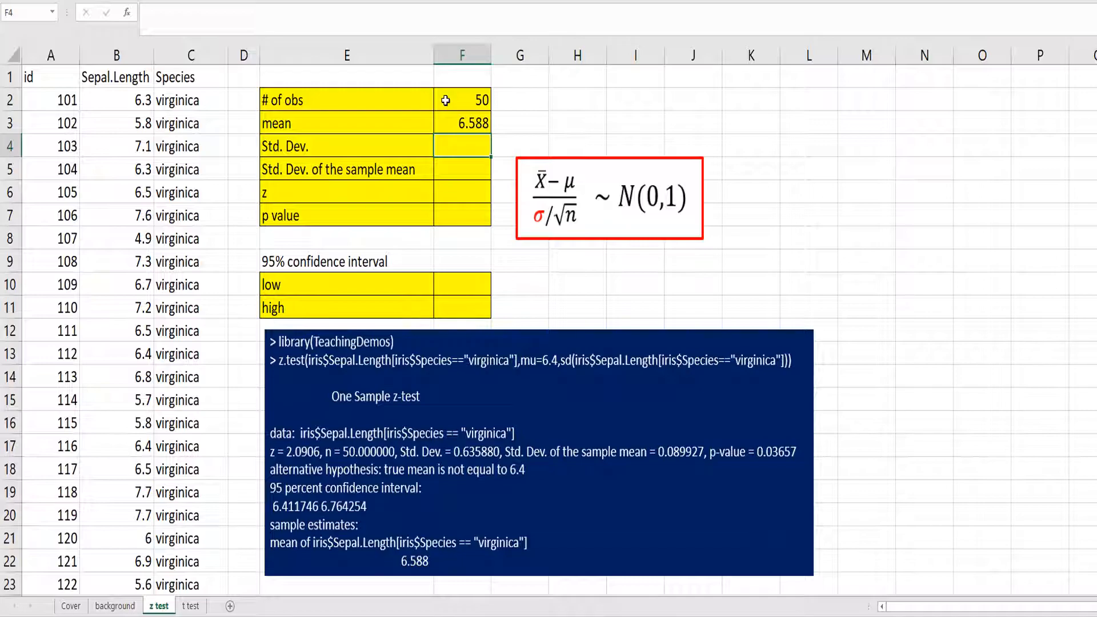
# Calculate the sample standard deviation of Sepal.Length in F4 with =STDEV.S(B2:B51)
pyautogui.write('=stdev.s')
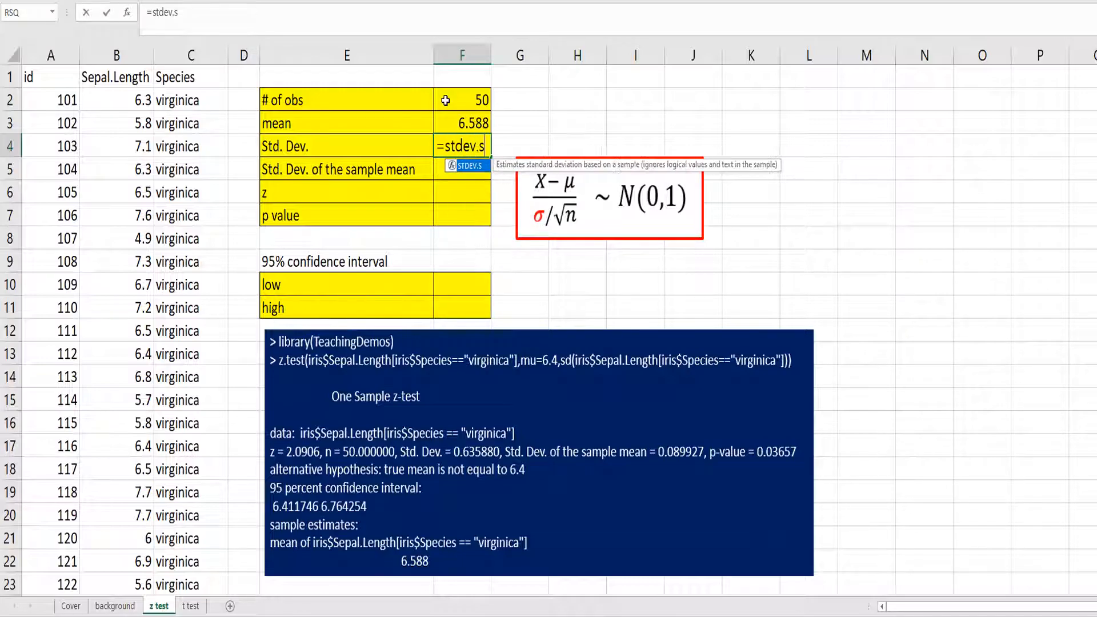
pyautogui.write('(')
pyautogui.press('Left')
pyautogui.press('Left')
pyautogui.press('Left')
pyautogui.press('Left')
pyautogui.press('Up')
pyautogui.press('Up')
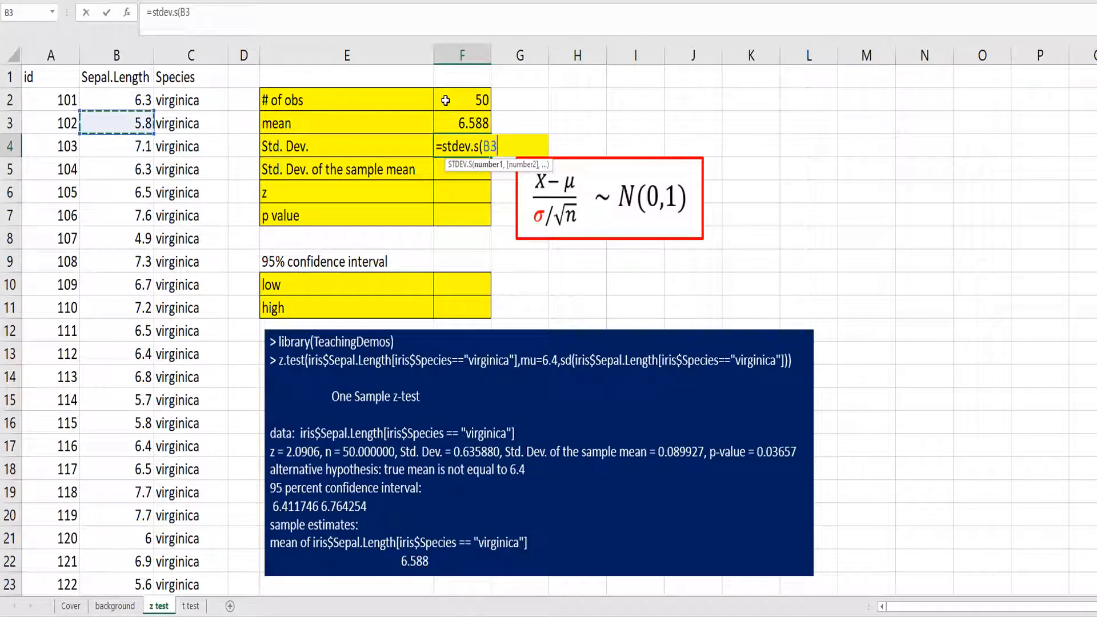
pyautogui.hotkey('ctrl', 'shift', 'Down')
pyautogui.press('Return')
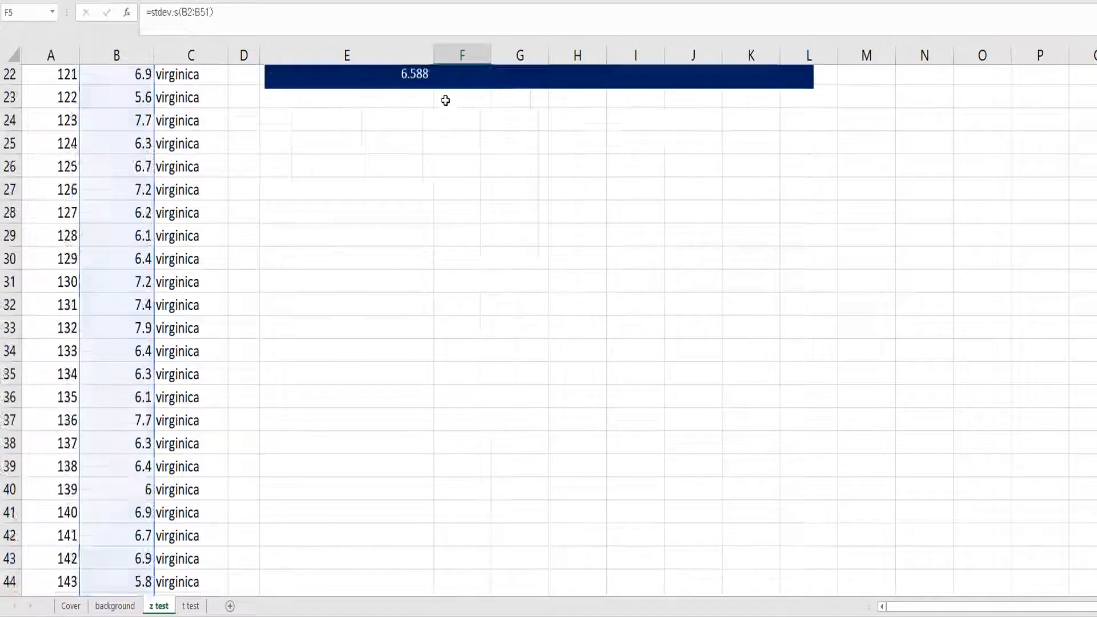
pyautogui.press('Up')
pyautogui.press('Up')
pyautogui.press('Up')
pyautogui.press('Up')
pyautogui.press('Down')
pyautogui.press('Down')
pyautogui.press('Down')
pyautogui.press('Down')
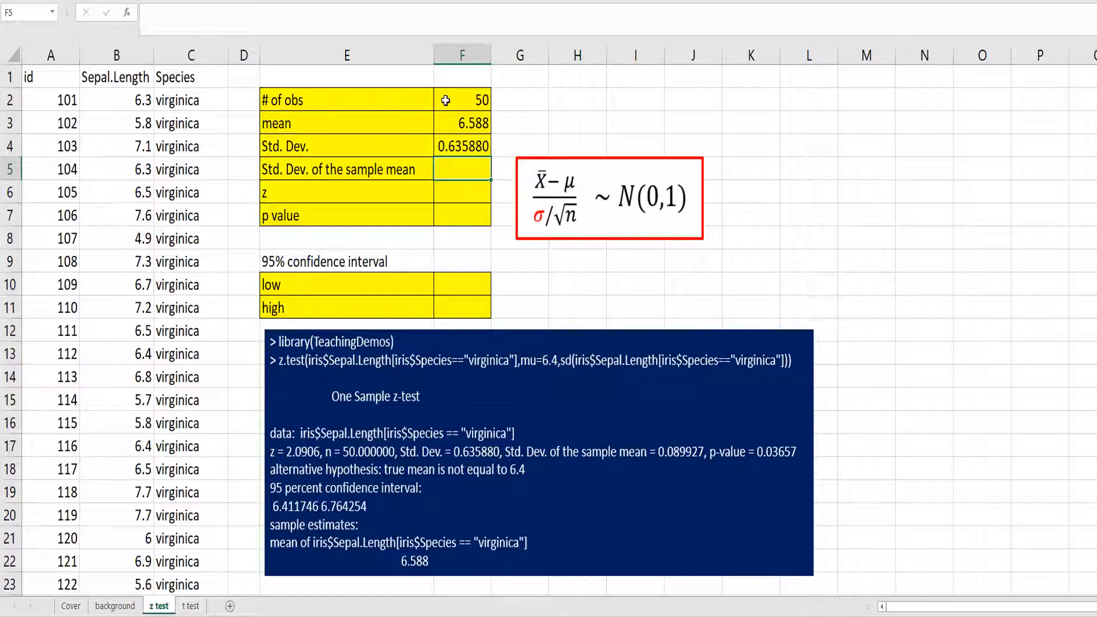
# Calculate the standard deviation of the sample mean in F5 with =F4/SQRT(F2)
pyautogui.write('=')
pyautogui.press('Up')
pyautogui.write('/sqrt(')
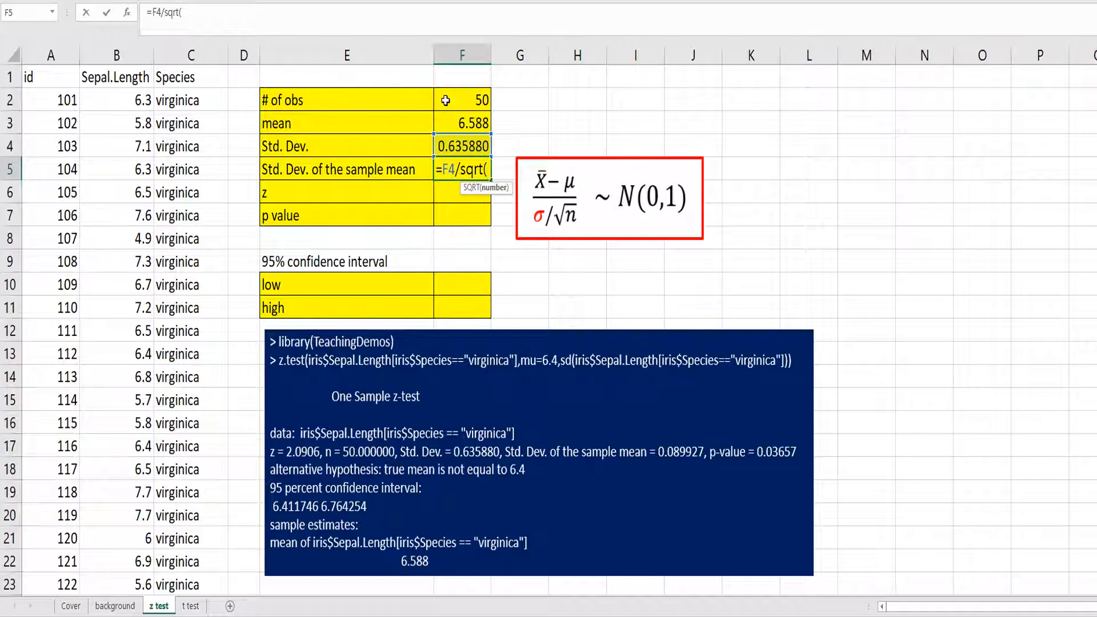
pyautogui.press('Up')
pyautogui.press('Up')
pyautogui.press('Up')
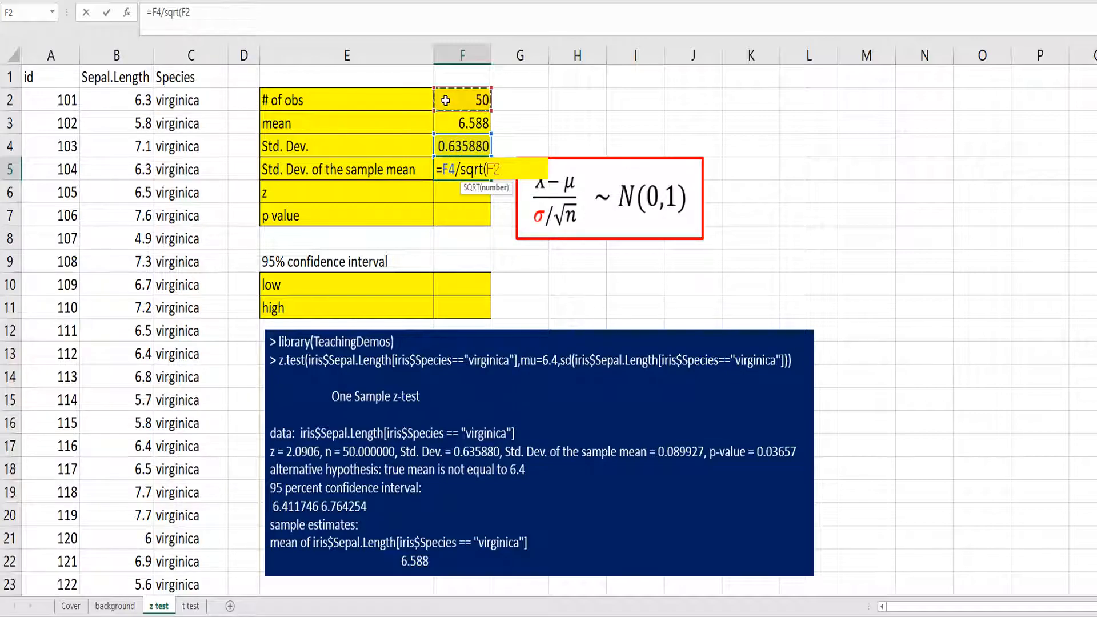
pyautogui.write(')')
pyautogui.press('Return')
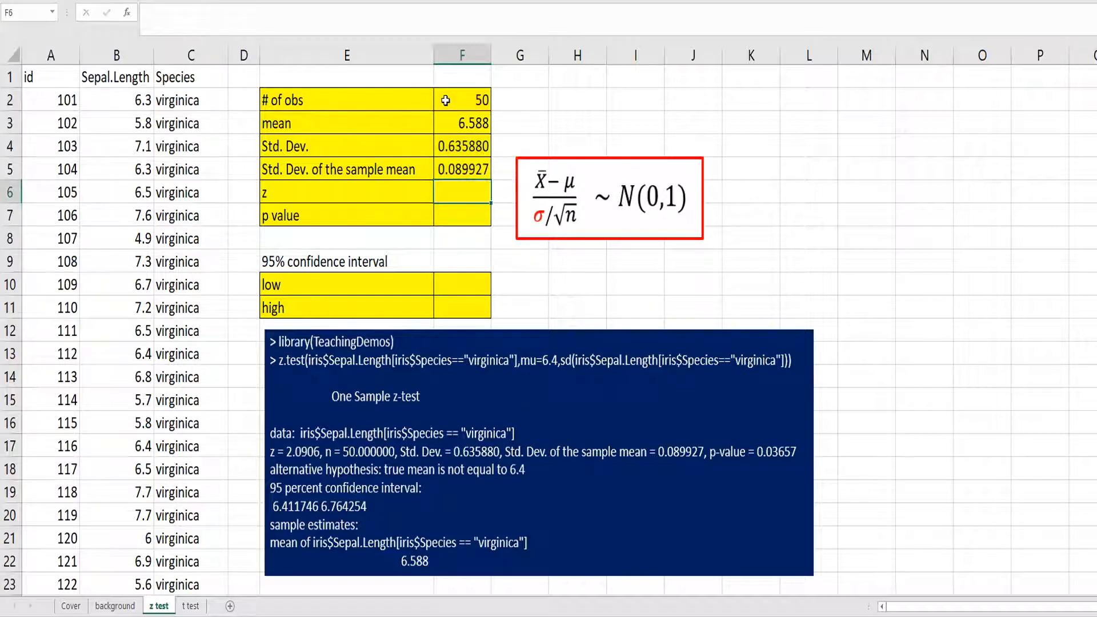
pyautogui.click(478, 173)
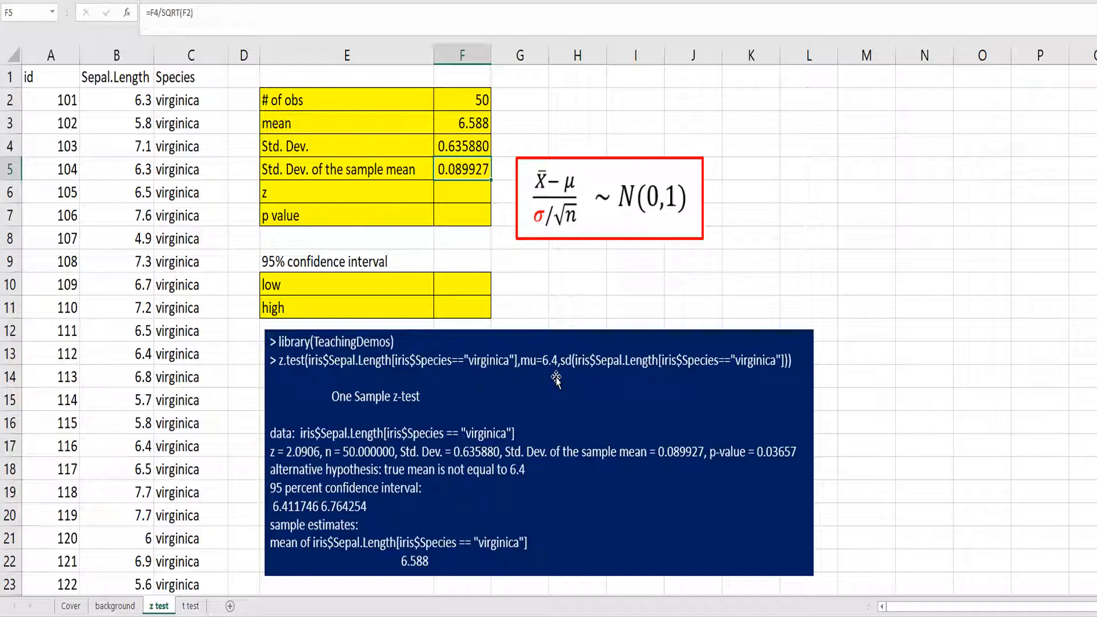
# Calculate the z statistic in F6 against a hypothesized mean of 6.4 with =(F3-6.4)/(F4/SQRT(50))
pyautogui.click(451, 192)
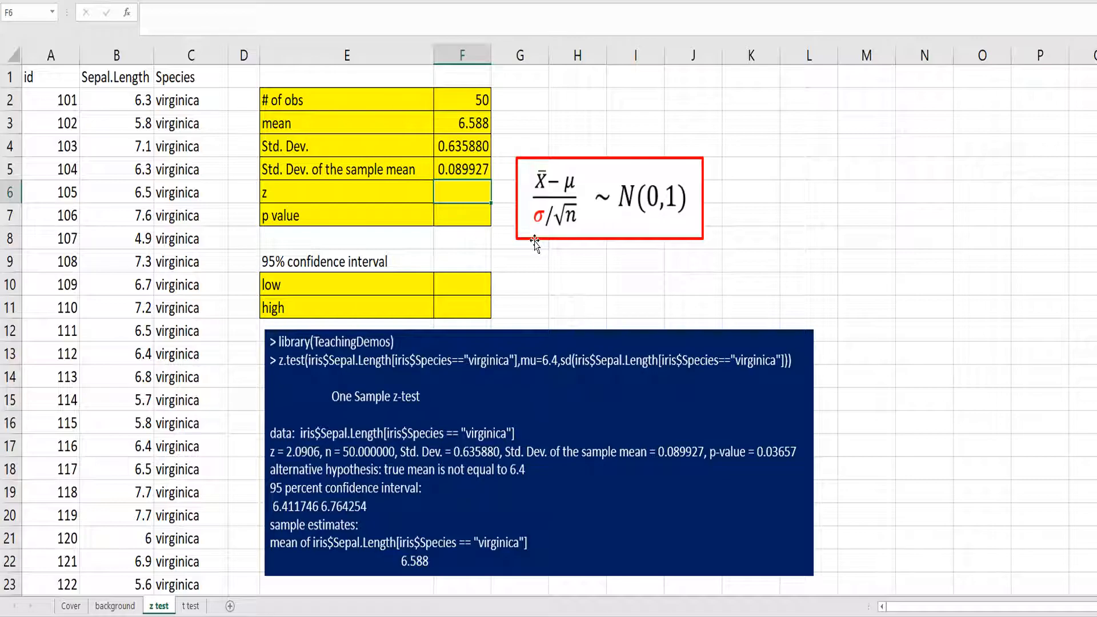
pyautogui.write('=(')
pyautogui.press('Up')
pyautogui.press('Up')
pyautogui.press('Up')
pyautogui.write('-6.4')
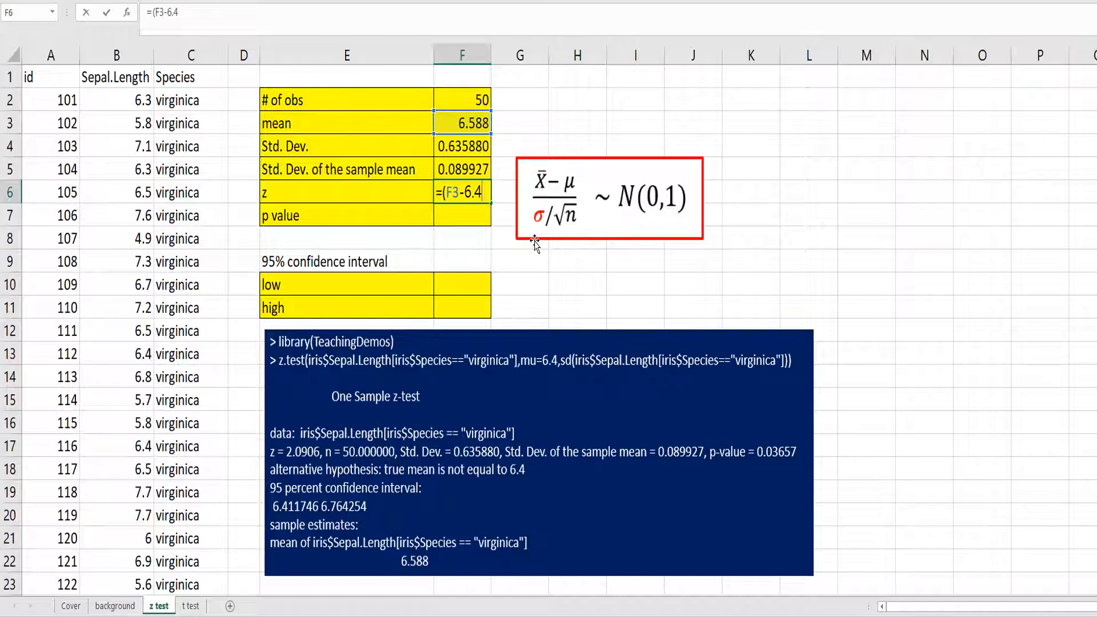
pyautogui.write(')/(')
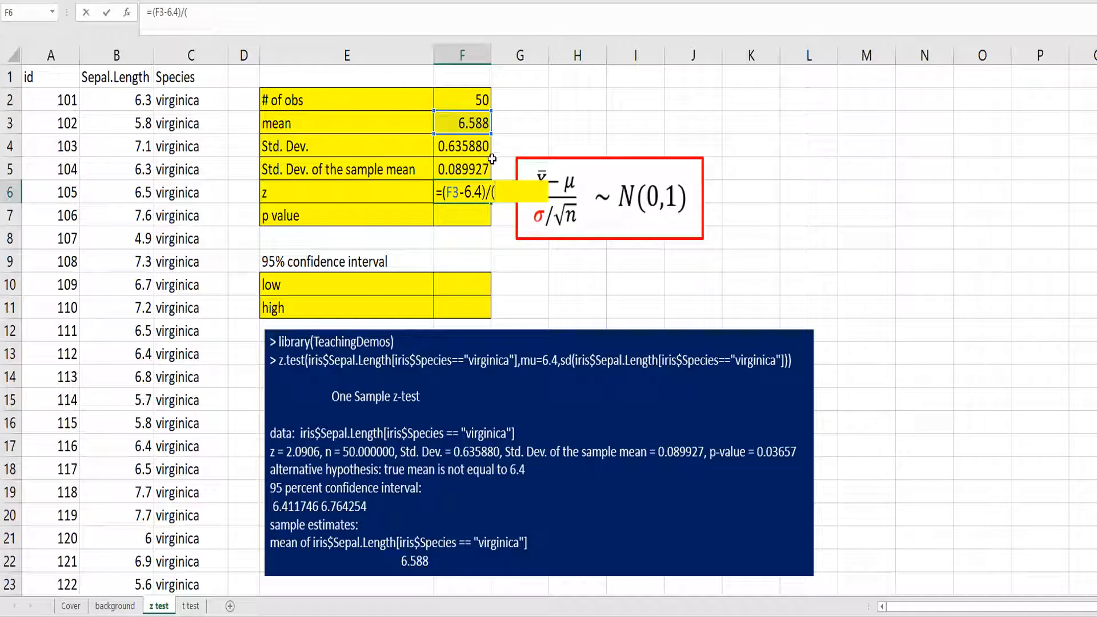
pyautogui.click(471, 148)
pyautogui.write('/sqrt')
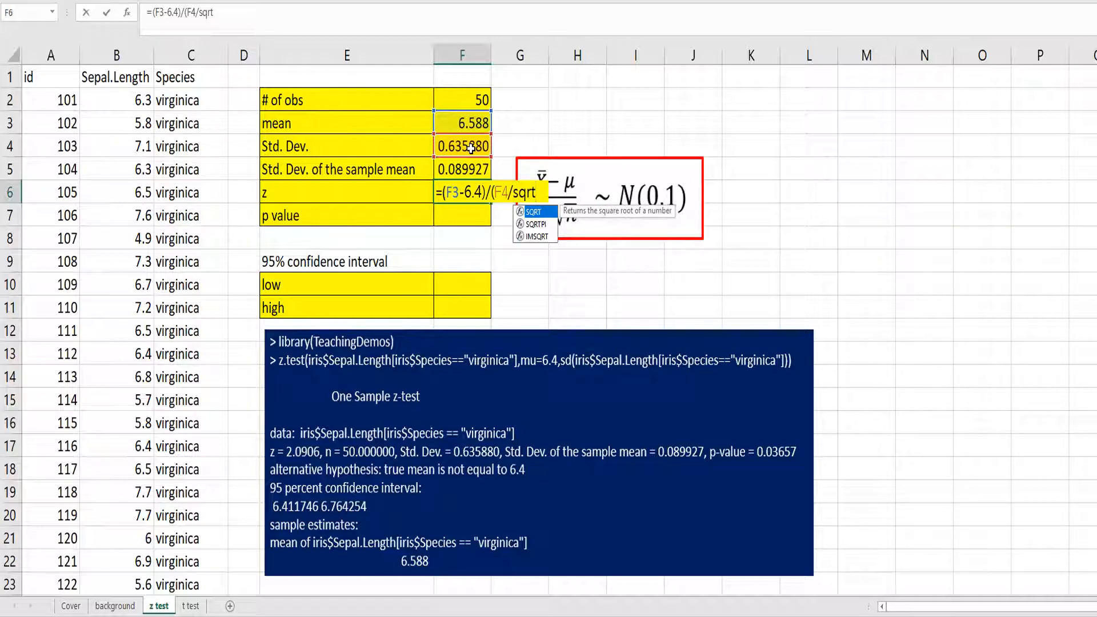
pyautogui.write('(')
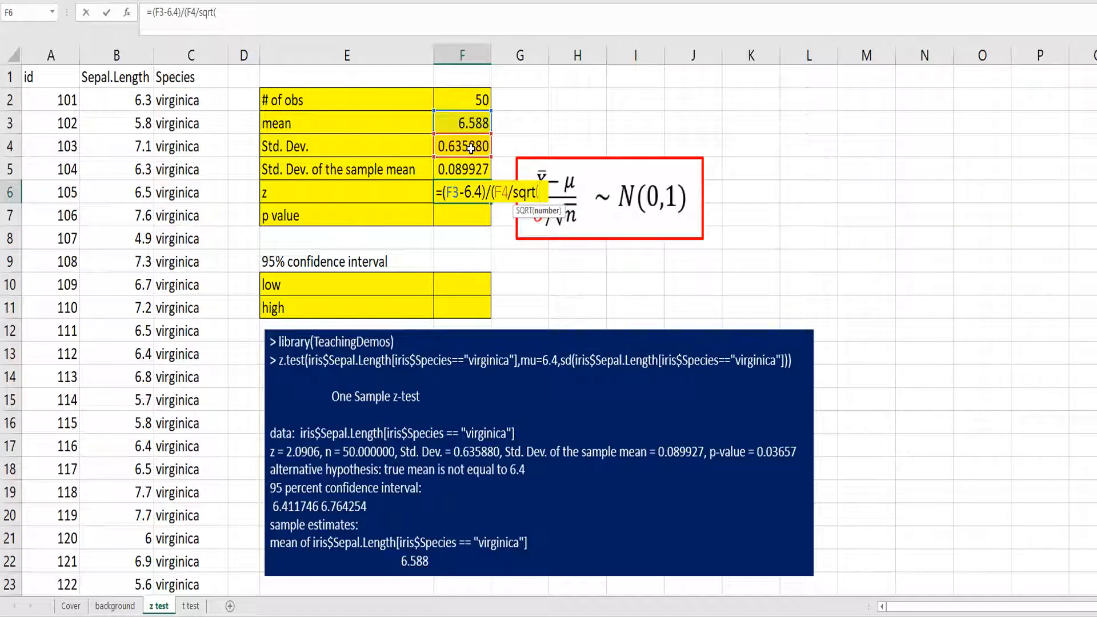
pyautogui.write('50')
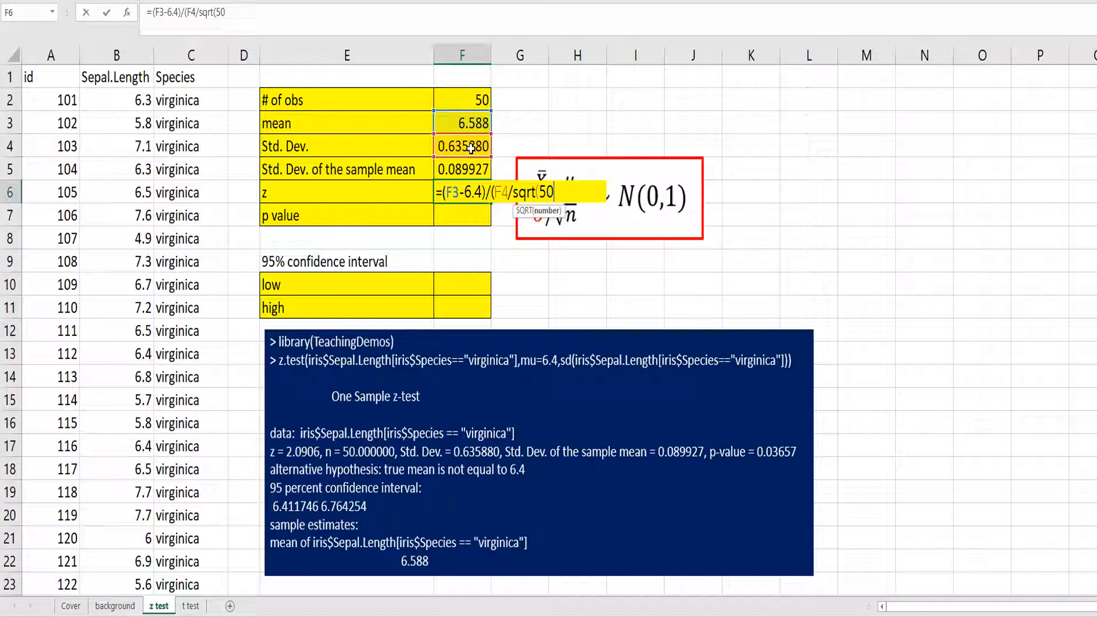
pyautogui.write(')')
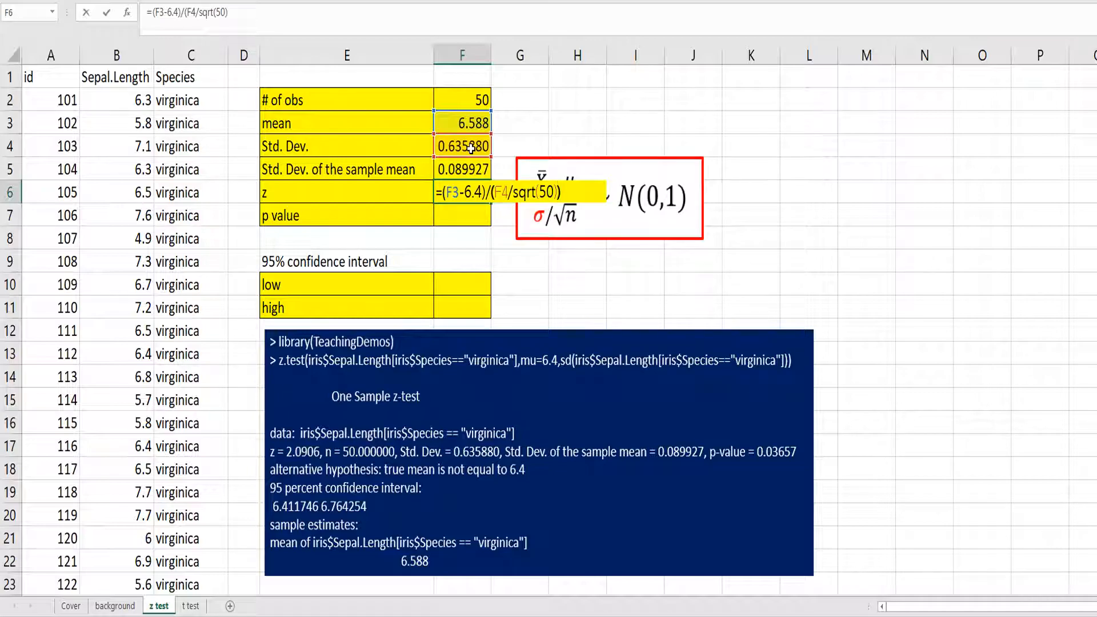
pyautogui.write(')')
pyautogui.press('Return')
pyautogui.press('Up')
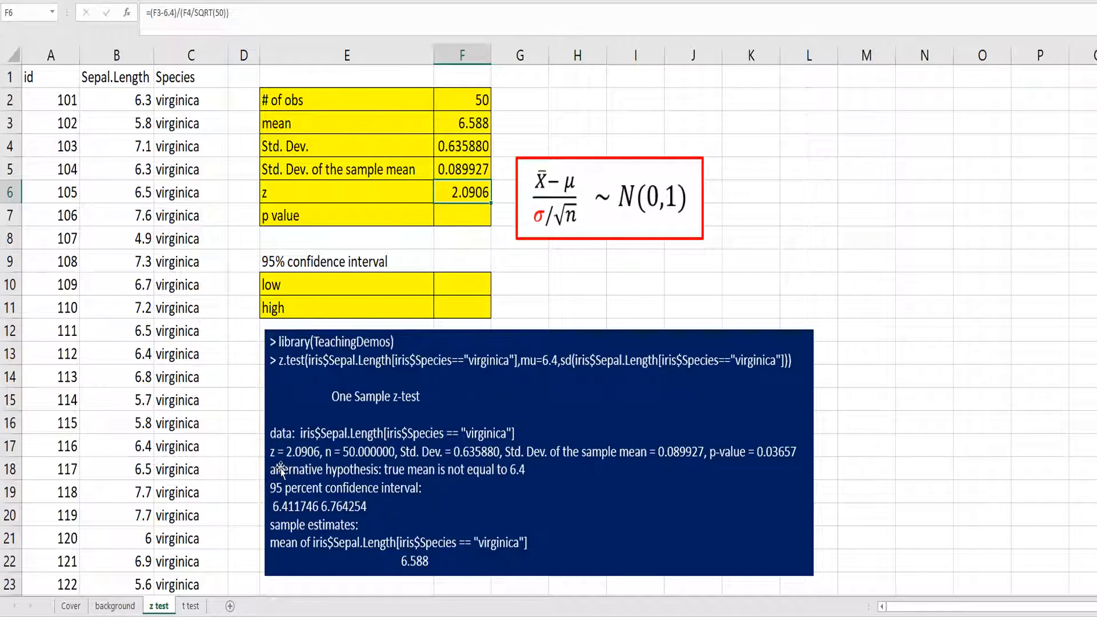
# Calculate the upper-tail p value in F7 with =1-NORM.S.DIST(F6,TRUE)
pyautogui.click(471, 217)
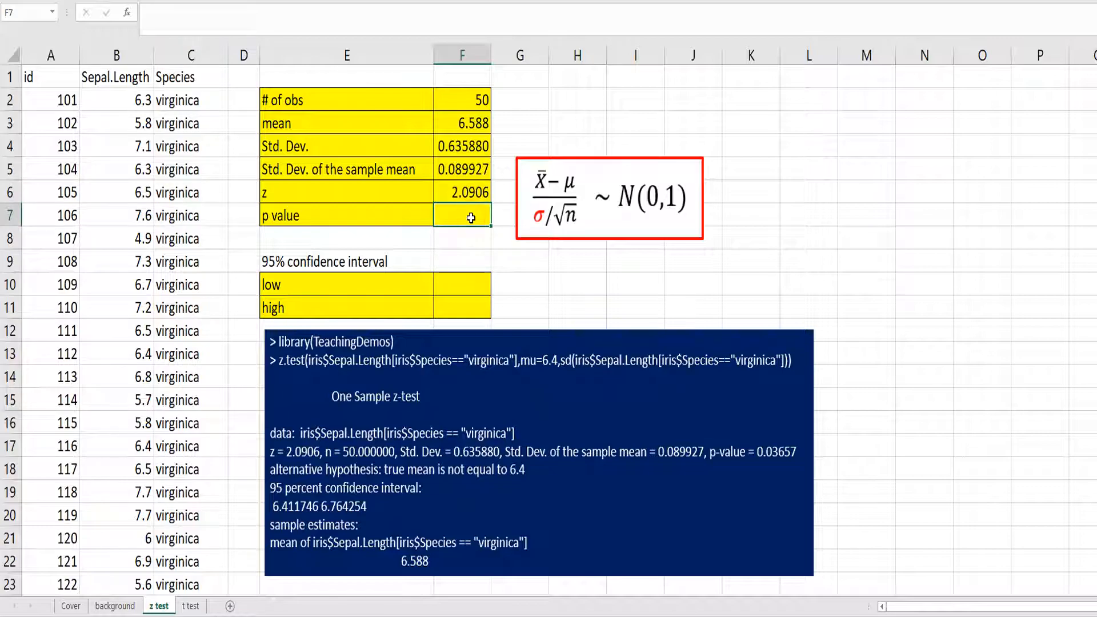
pyautogui.write('=1-norm.')
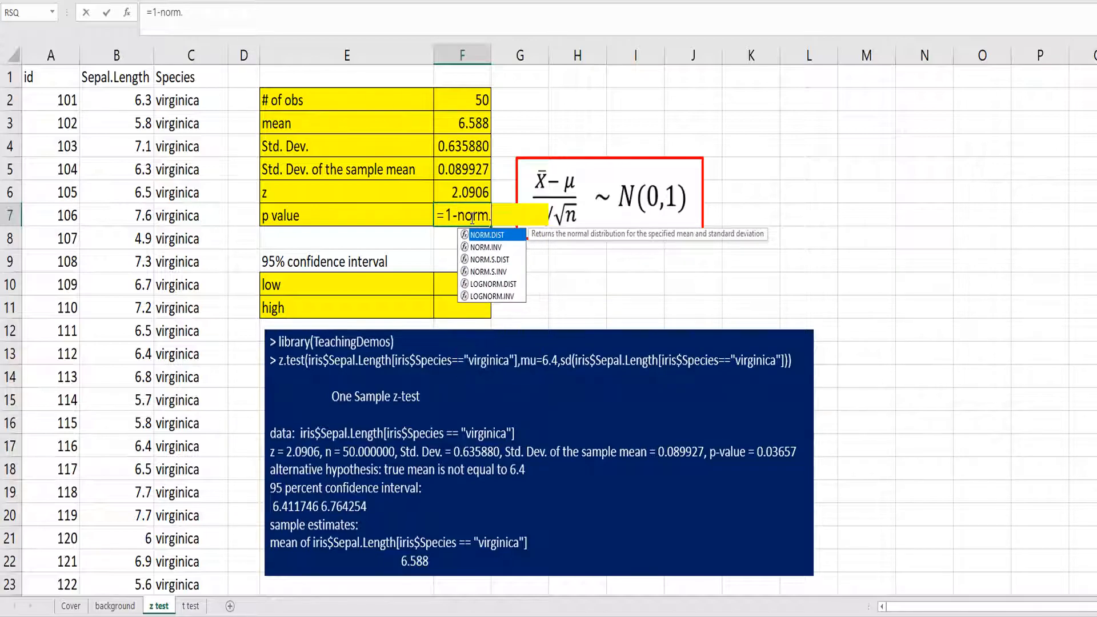
pyautogui.write('s.in')
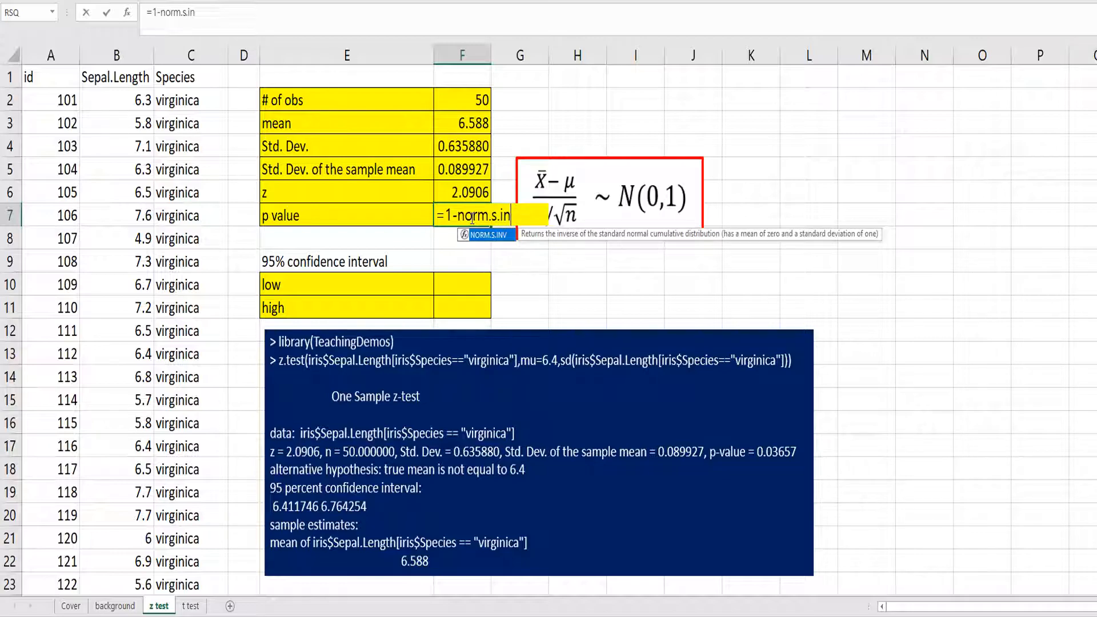
pyautogui.press('BackSpace')
pyautogui.press('BackSpace')
pyautogui.write('dist')
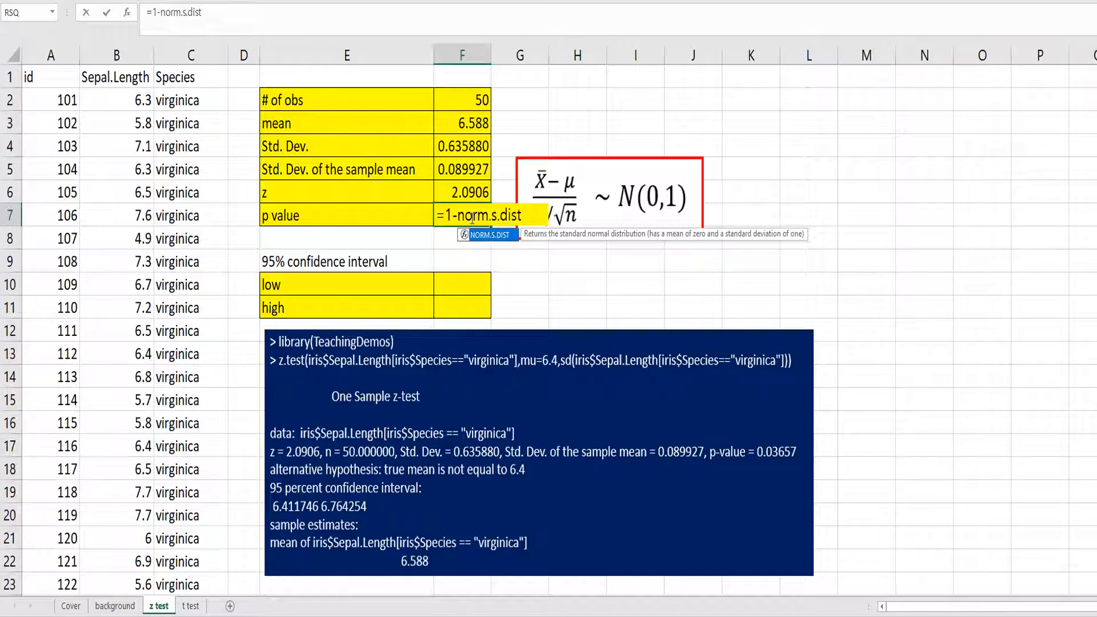
pyautogui.write('(')
pyautogui.press('Up')
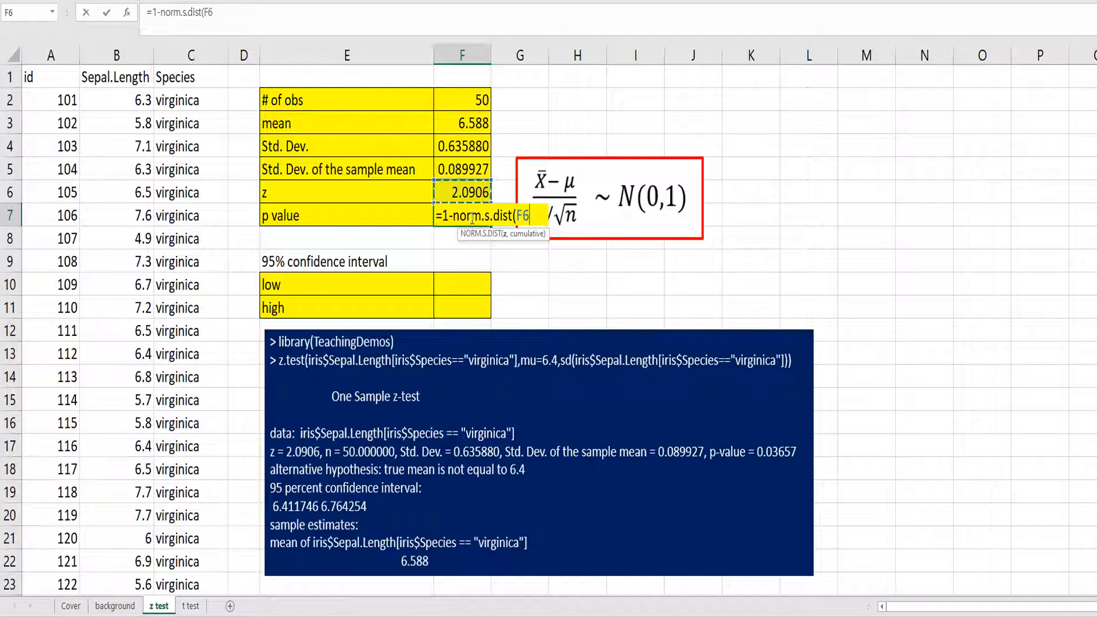
pyautogui.write(',true')
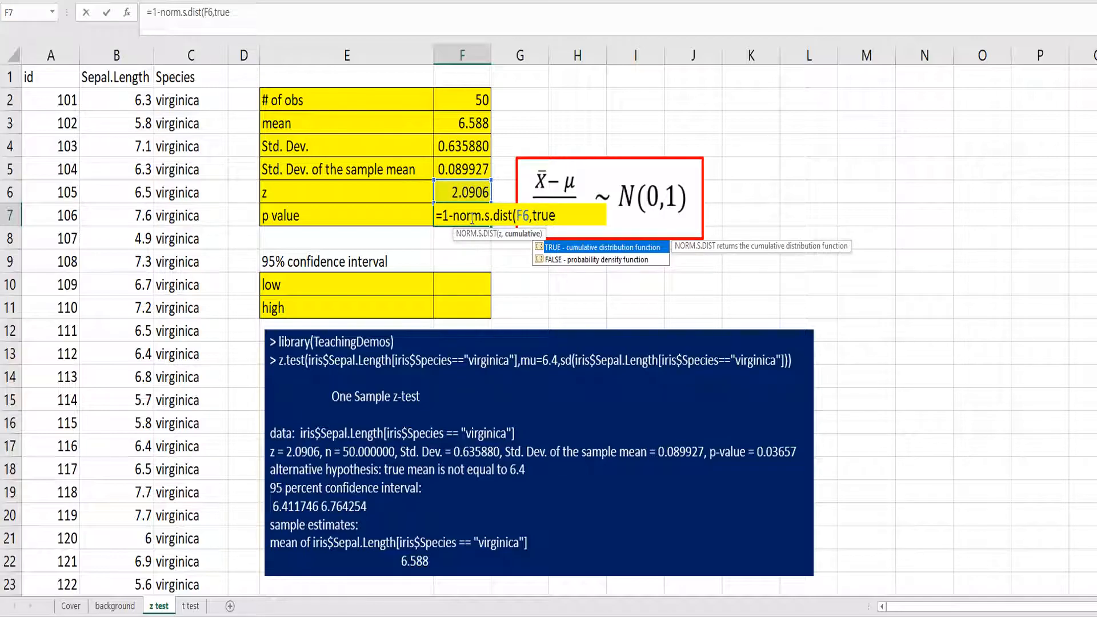
pyautogui.write(')')
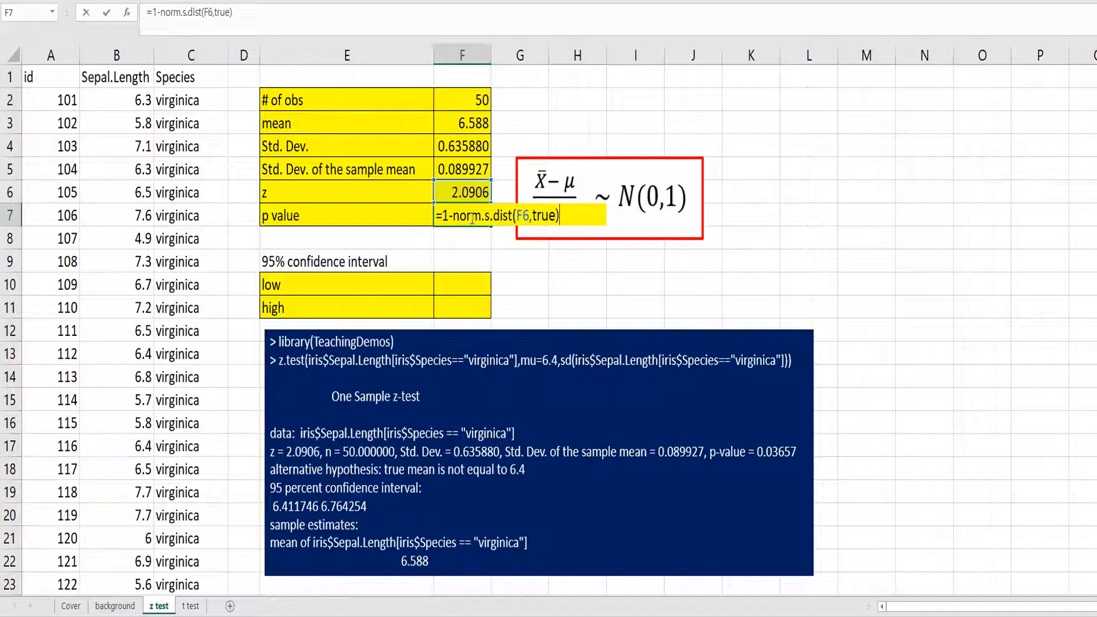
pyautogui.press('Return')
# Make the p value in F7 two-sided by changing its formula to =(1-NORM.S.DIST(F6,TRUE))*2
pyautogui.click(470, 217)
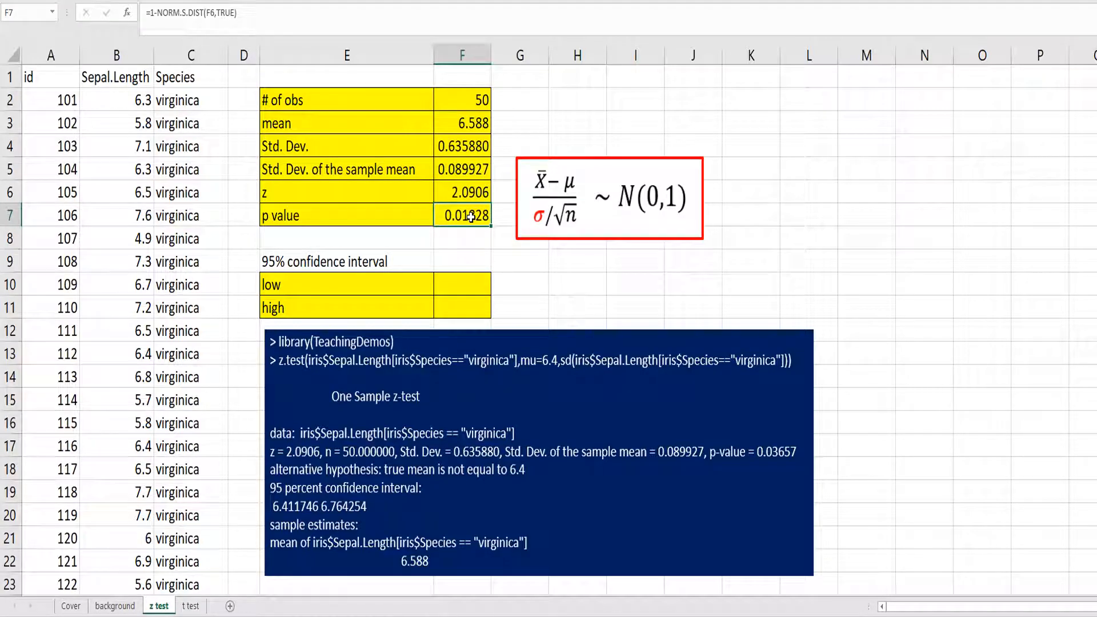
pyautogui.click(153, 17)
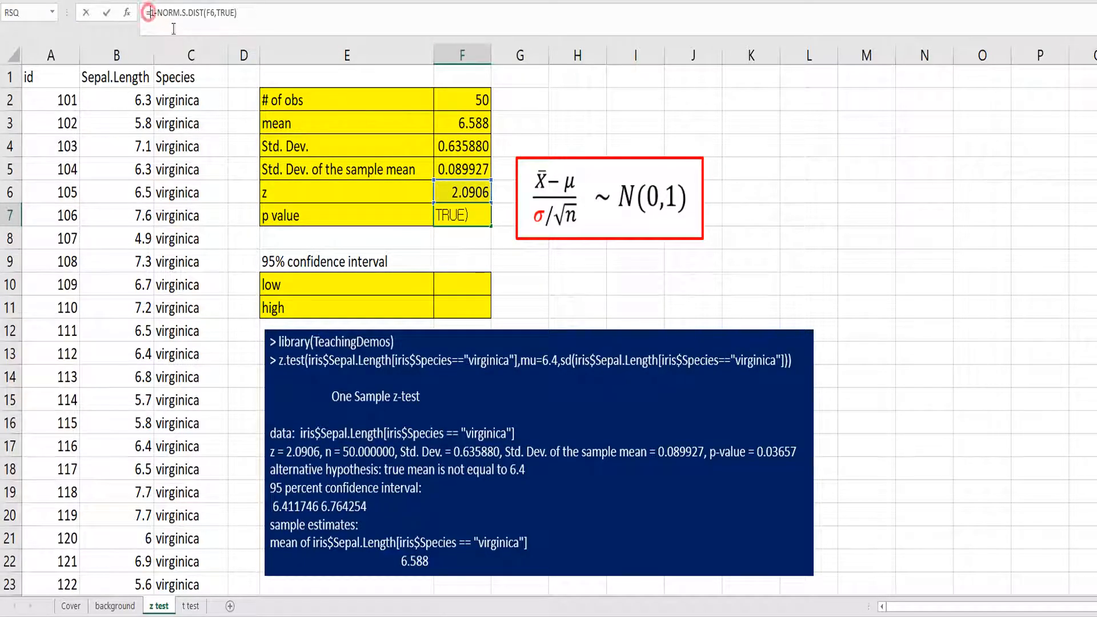
pyautogui.write('(')
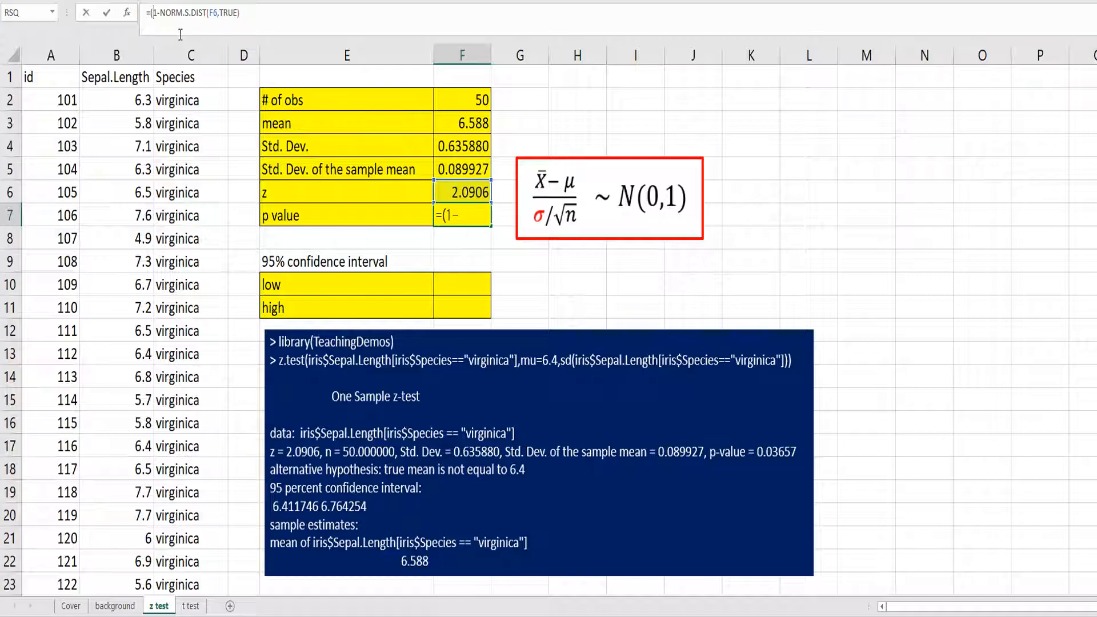
pyautogui.click(259, 11)
pyautogui.write(')*2')
pyautogui.press('Return')
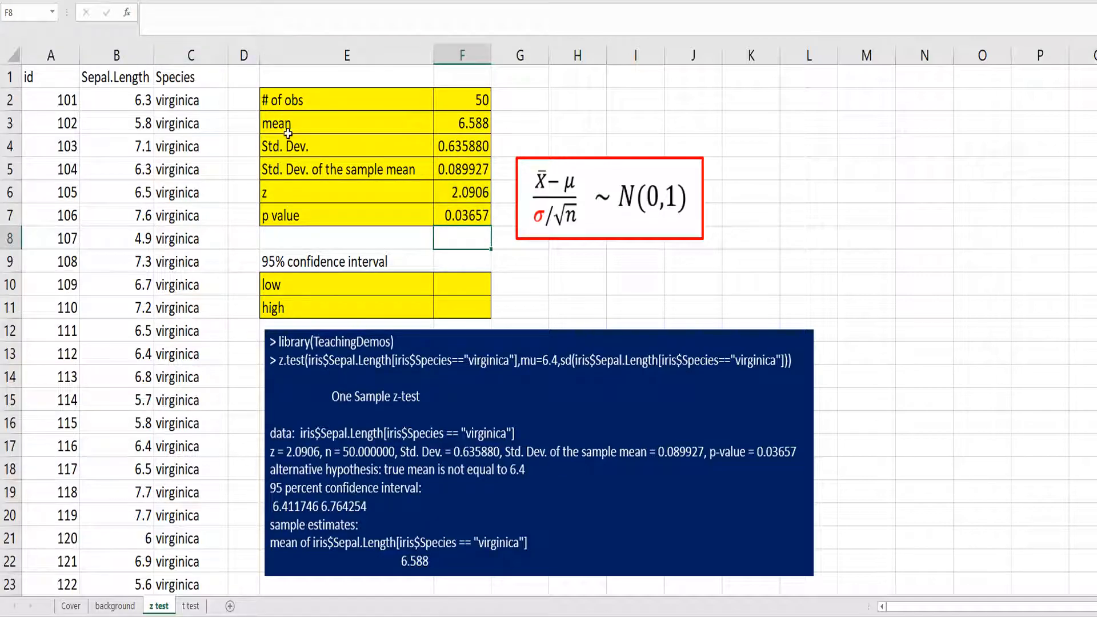
pyautogui.click(473, 216)
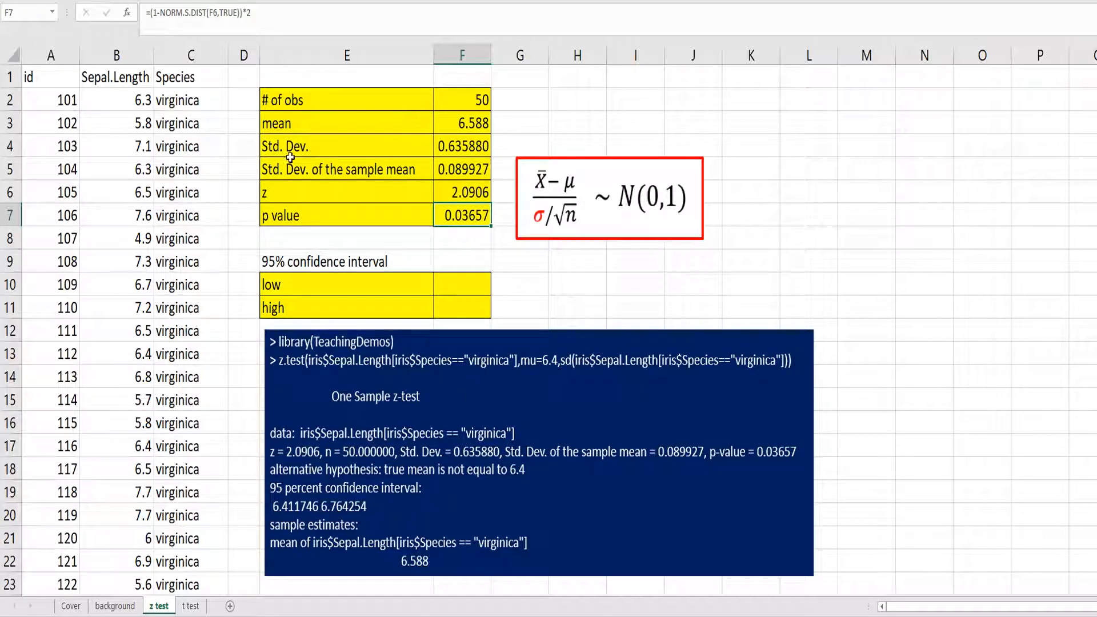
# Calculate the low bound of the 95% confidence interval in F10 with =F3-NORM.S.INV(0.975)*F5
pyautogui.click(452, 123)
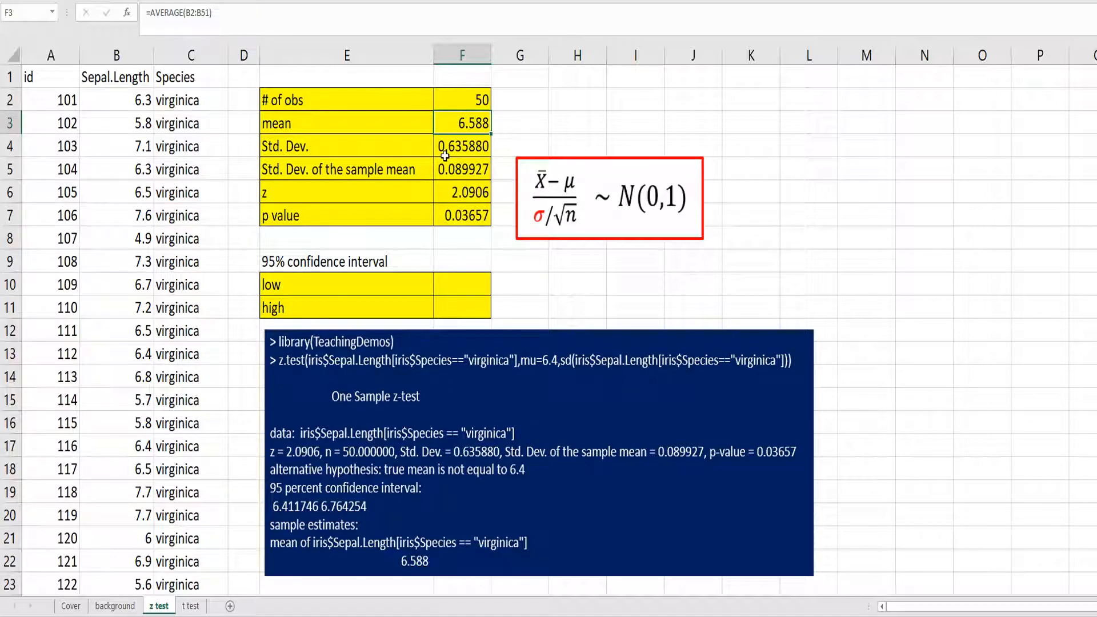
pyautogui.click(406, 261)
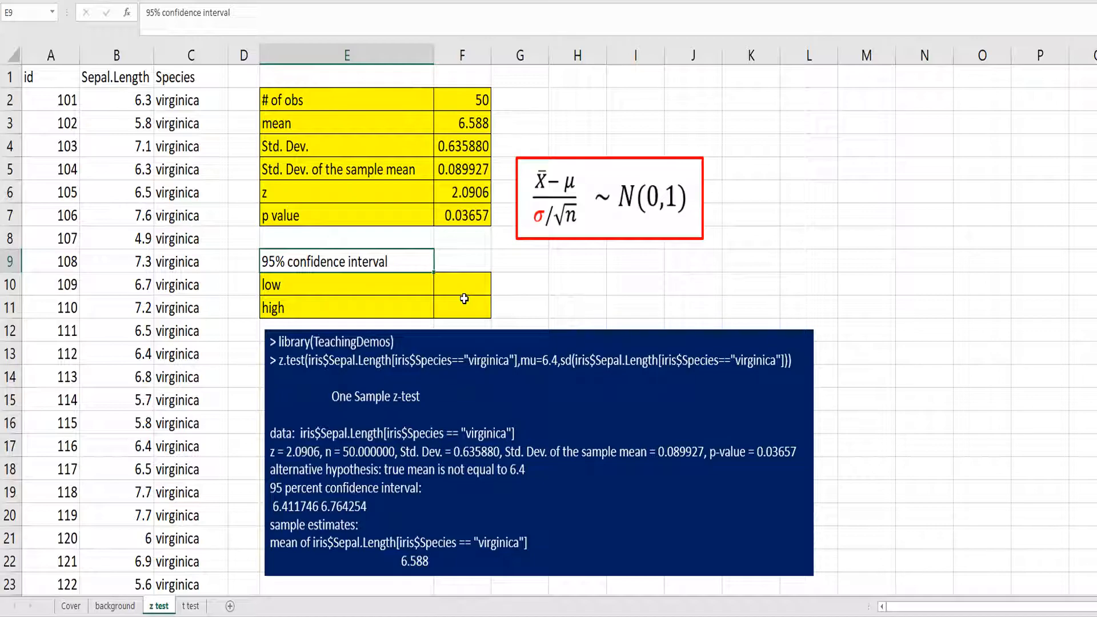
pyautogui.click(465, 289)
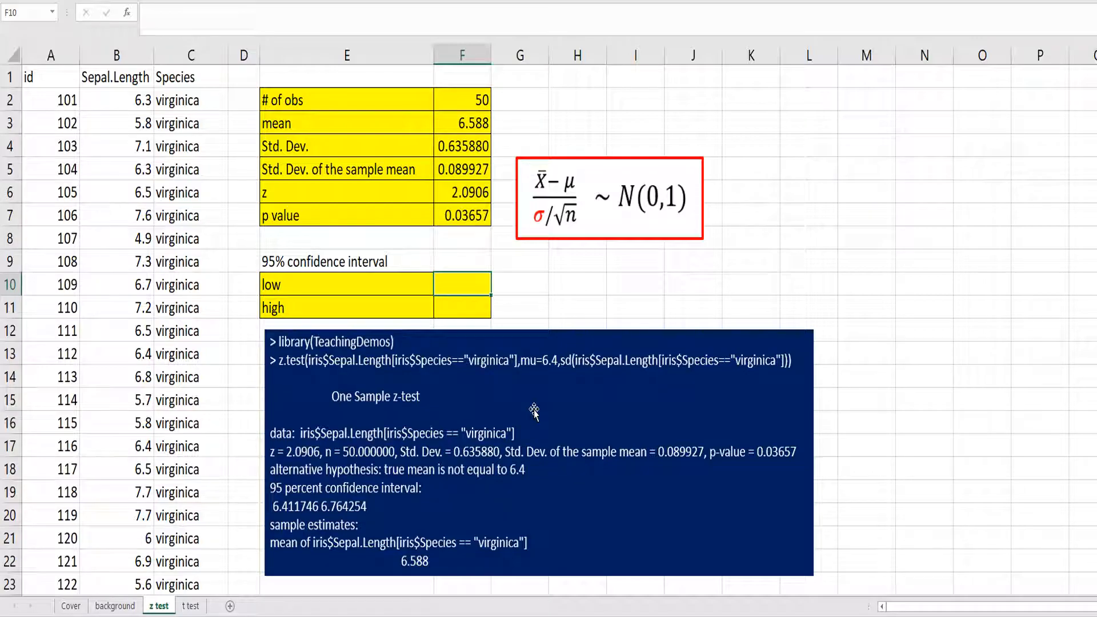
pyautogui.write('=')
pyautogui.press('Up')
pyautogui.press('Up')
pyautogui.press('Up')
pyautogui.press('Up')
pyautogui.press('Up')
pyautogui.press('Up')
pyautogui.press('Up')
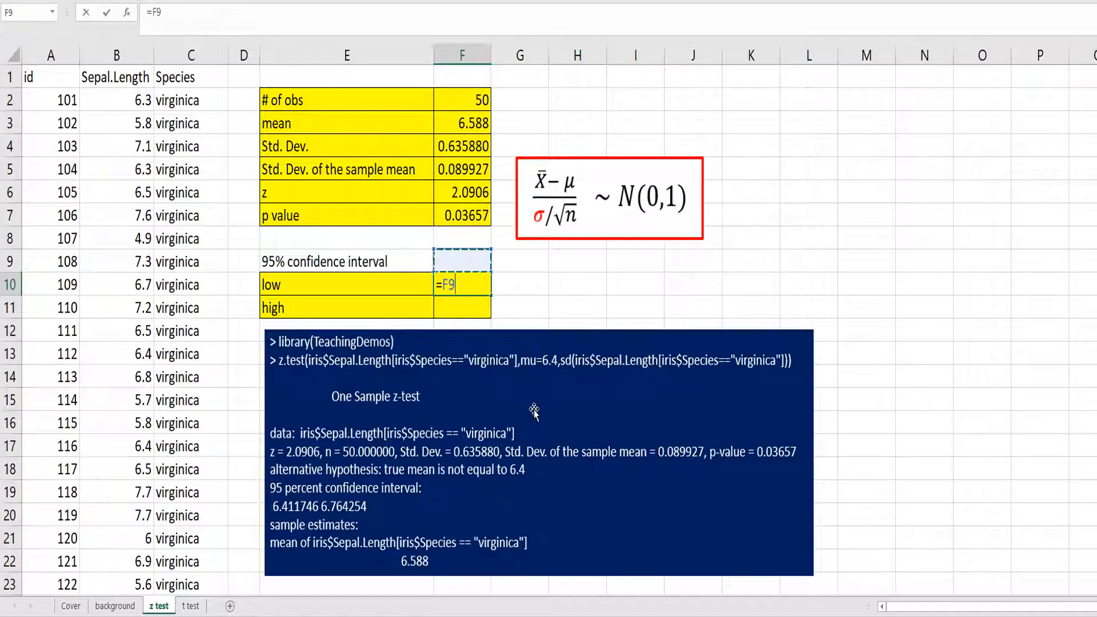
pyautogui.write('-nor')
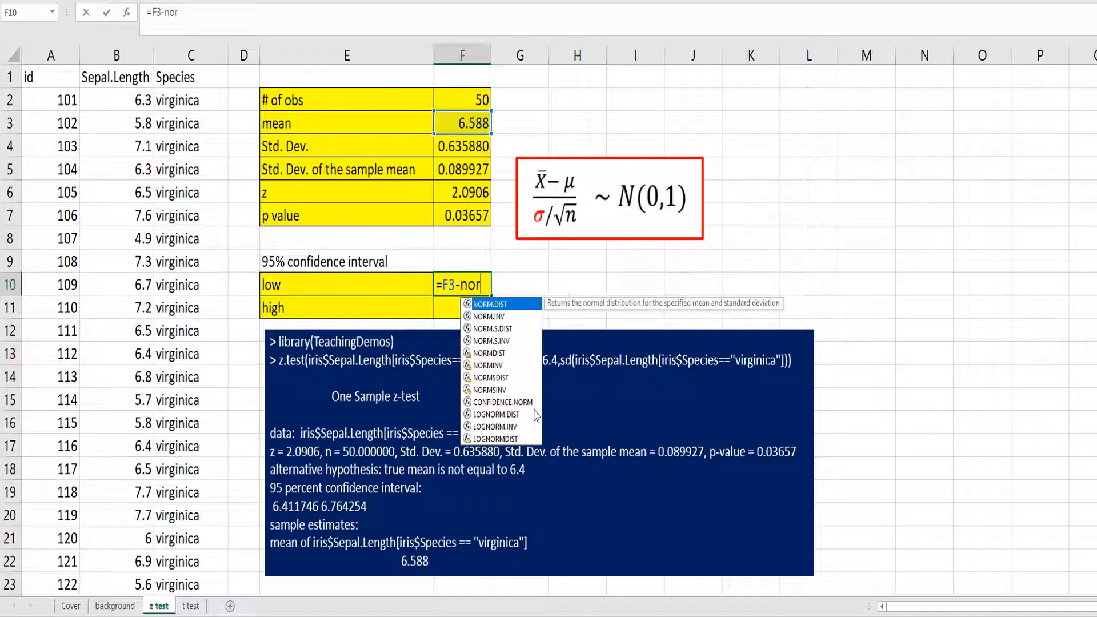
pyautogui.write('m.i')
pyautogui.press('BackSpace')
pyautogui.write('s')
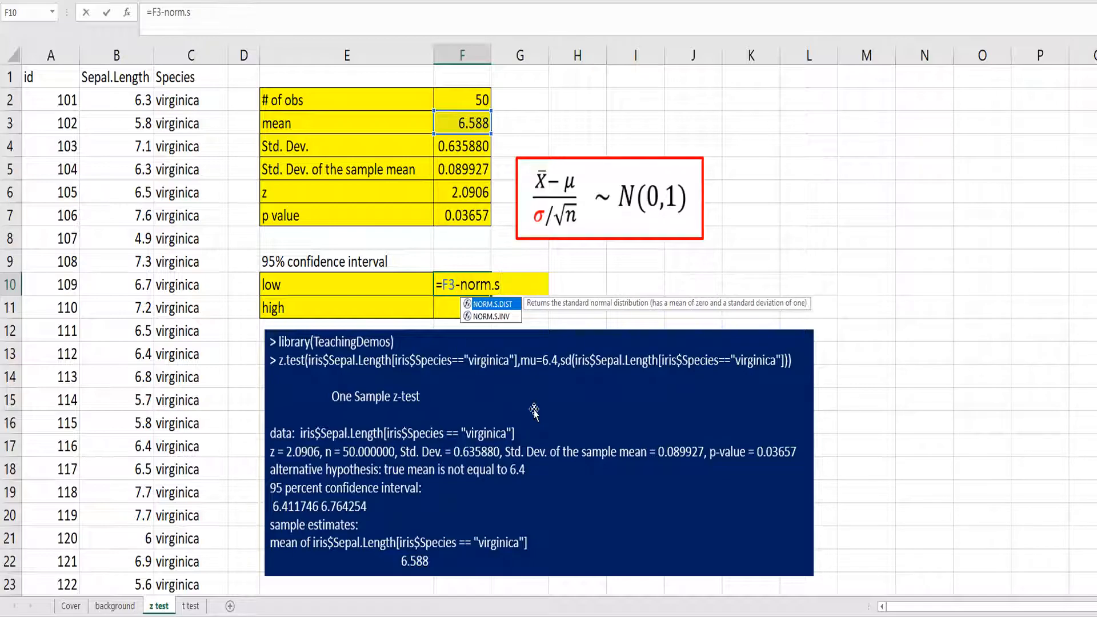
pyautogui.write('.inv(')
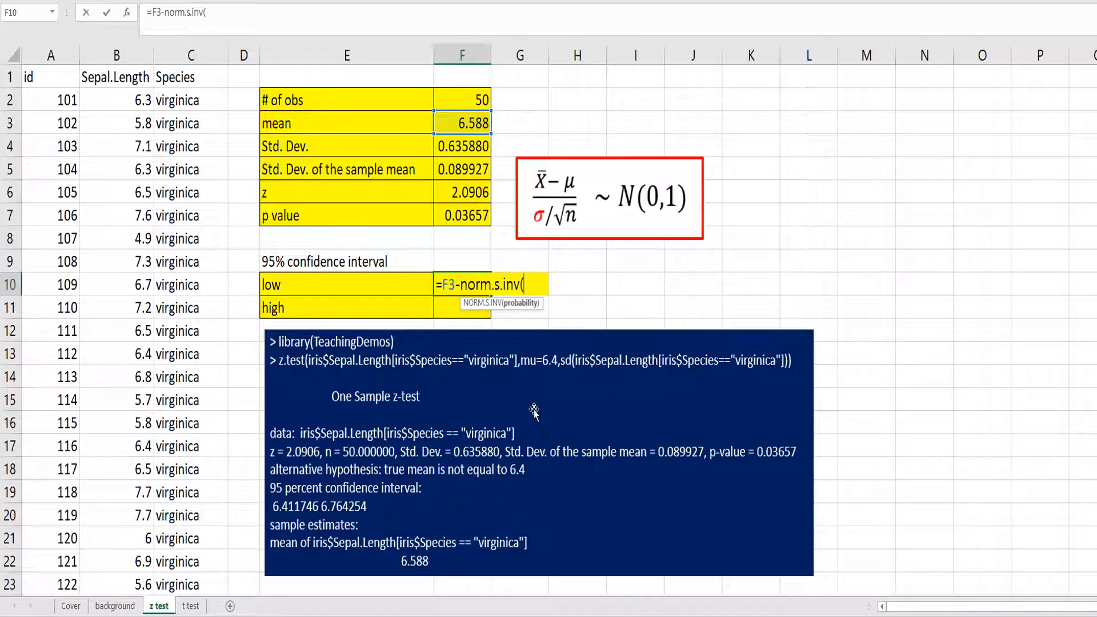
pyautogui.write('0.975')
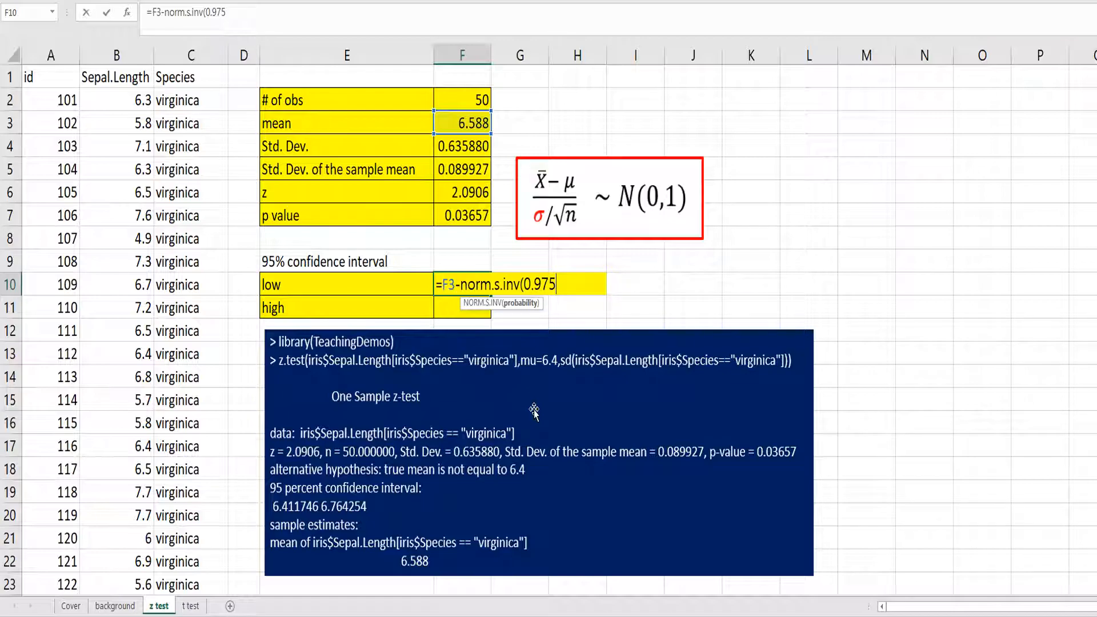
pyautogui.write(')*')
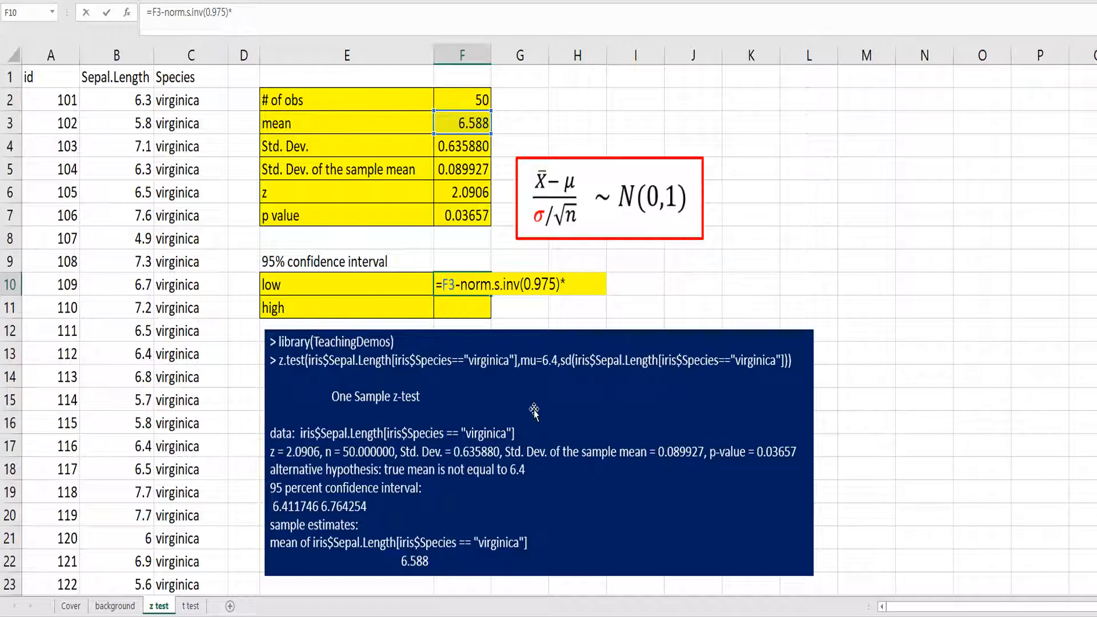
pyautogui.click(465, 170)
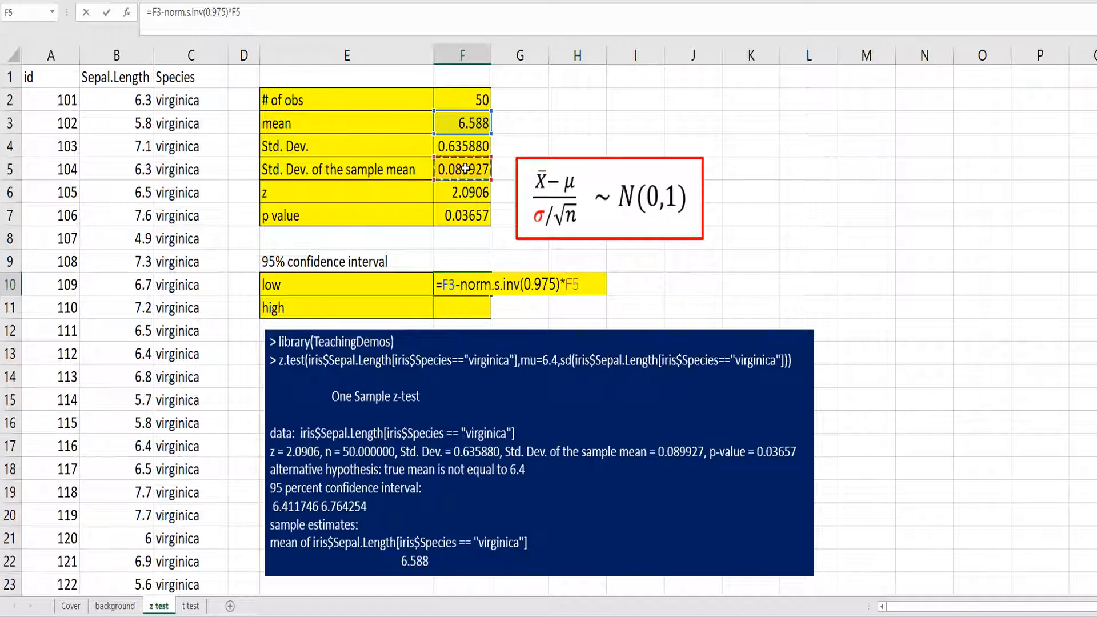
pyautogui.press('Return')
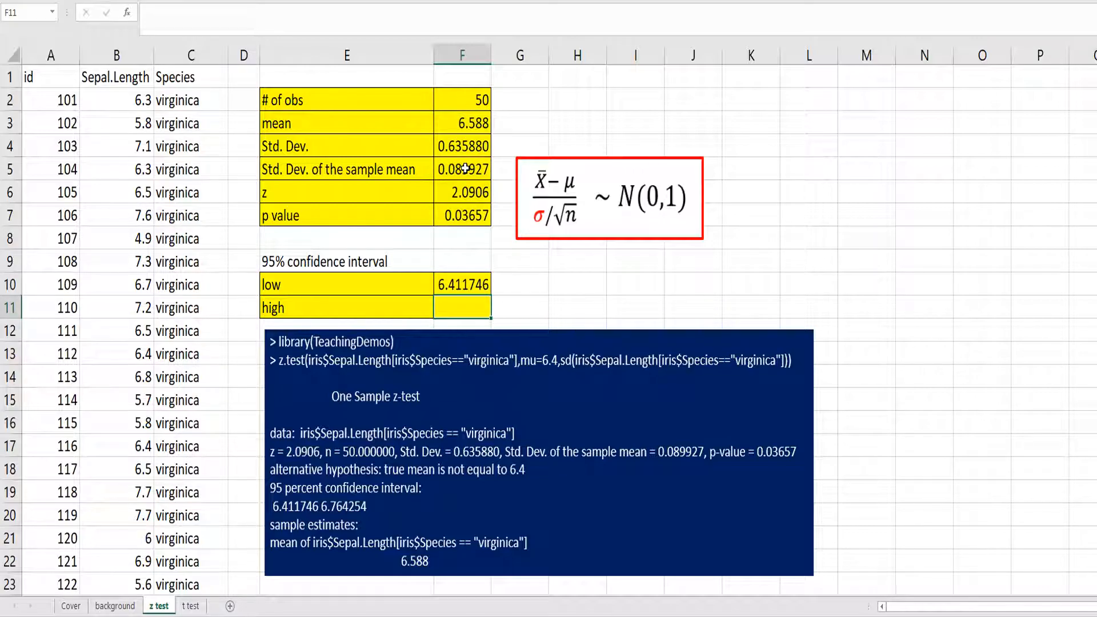
# Copy the low bound's formula text from F10 unchanged into the high bound cell F11
pyautogui.press('Up')
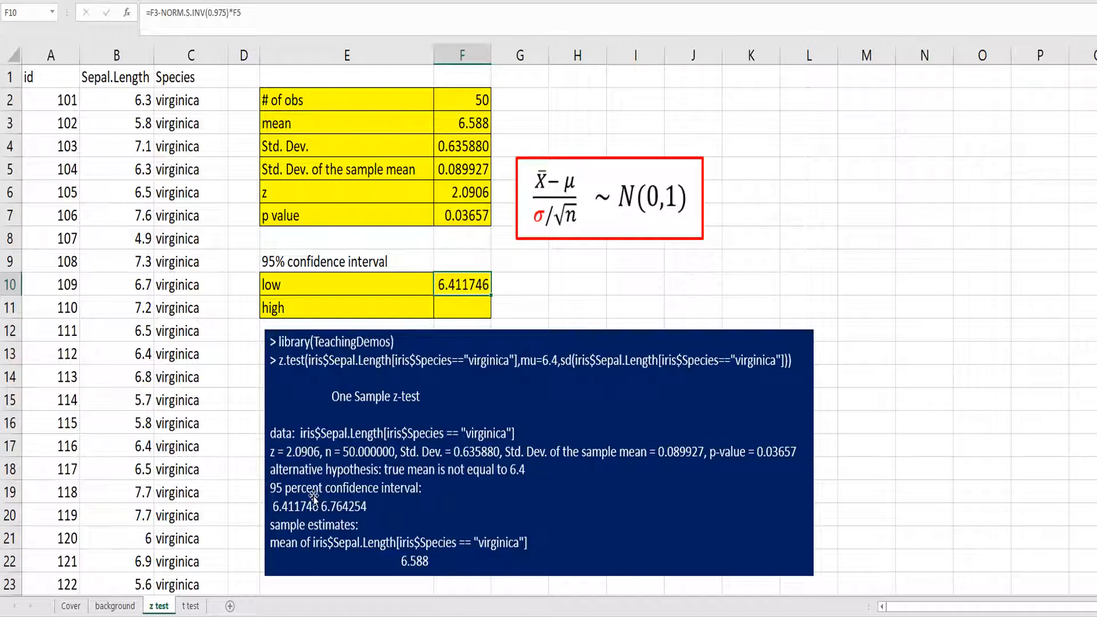
pyautogui.moveTo(262, 14); pyautogui.dragTo(121, 21)
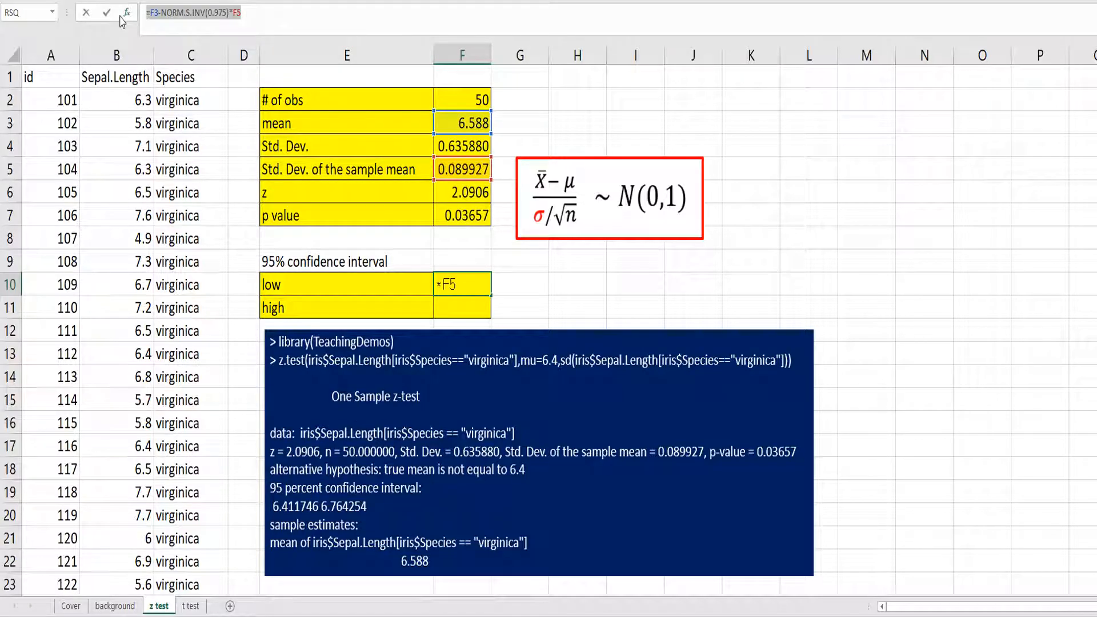
pyautogui.hotkey('ctrl', 'Return')
pyautogui.click(459, 307)
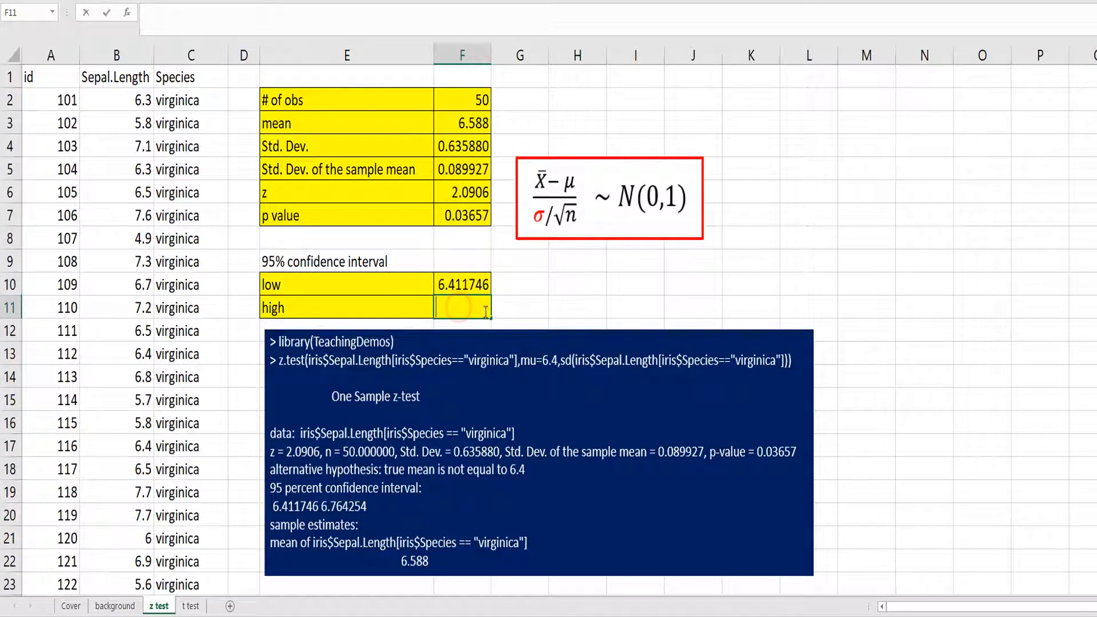
pyautogui.hotkey('ctrl', 'v')
pyautogui.press('Return')
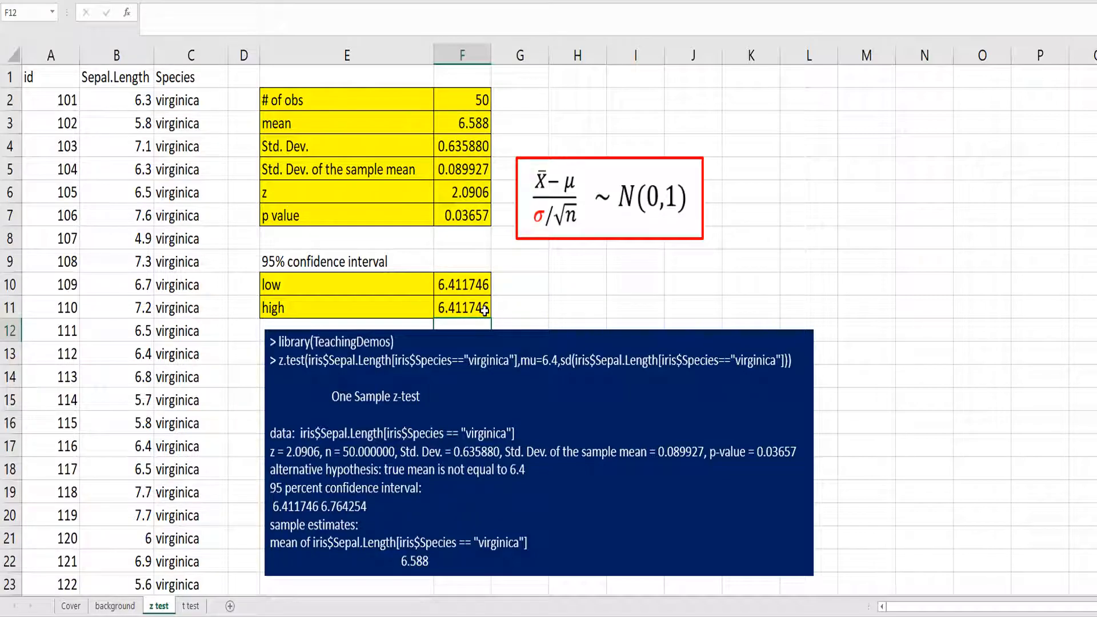
# Change the minus to a plus in the high bound formula in F11, giving =F3+NORM.S.INV(0.975)*F5
pyautogui.click(485, 310)
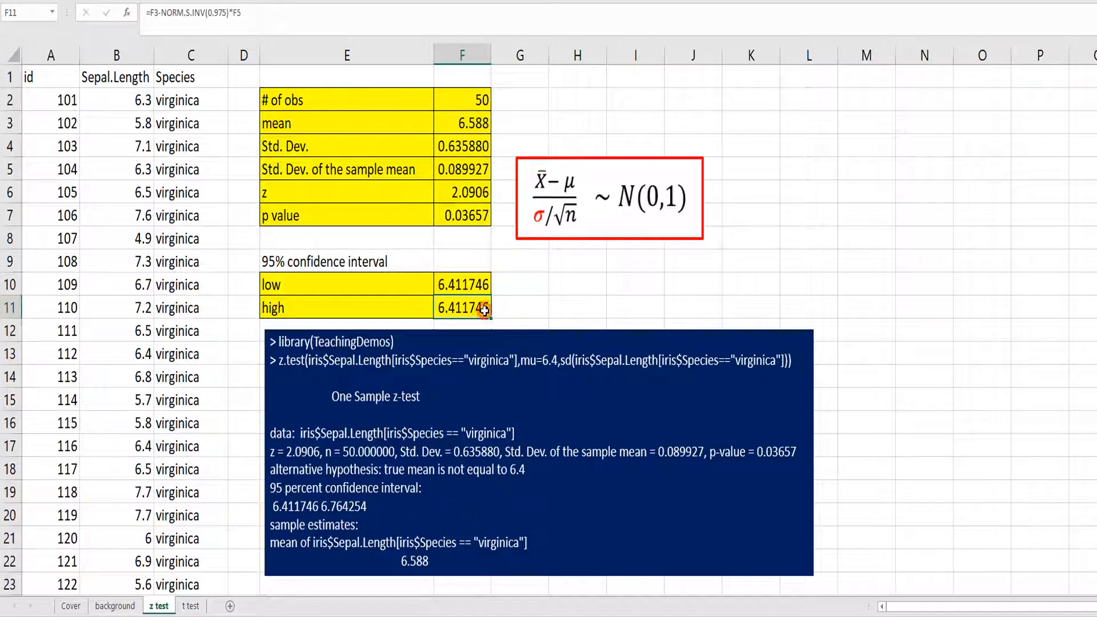
pyautogui.click(161, 12)
pyautogui.write('+')
pyautogui.press('Delete')
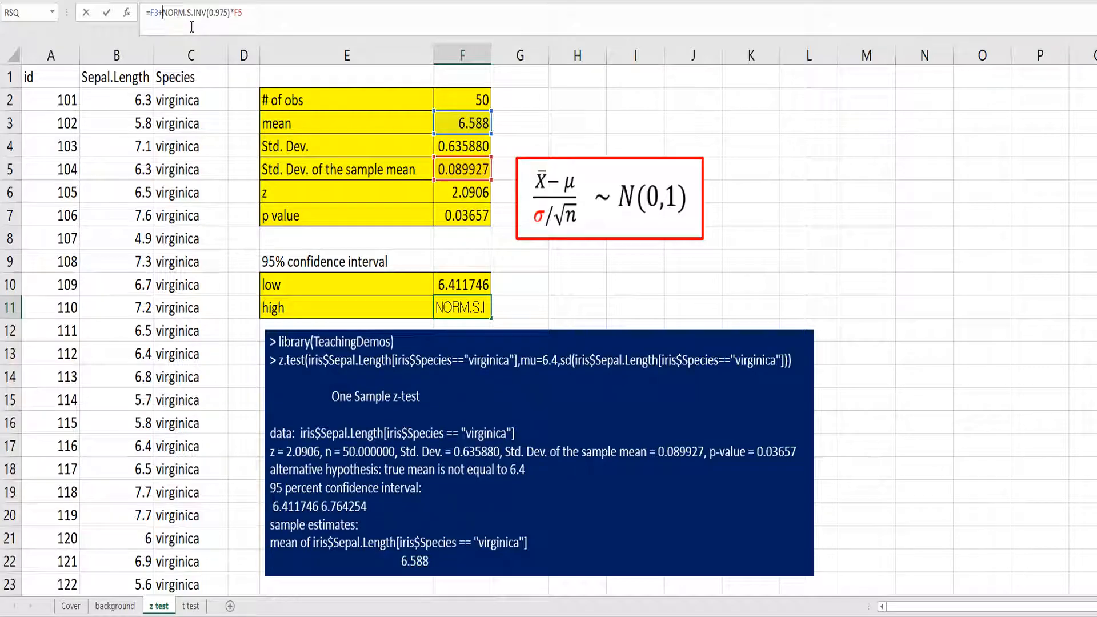
pyautogui.hotkey('ctrl', 'Return')
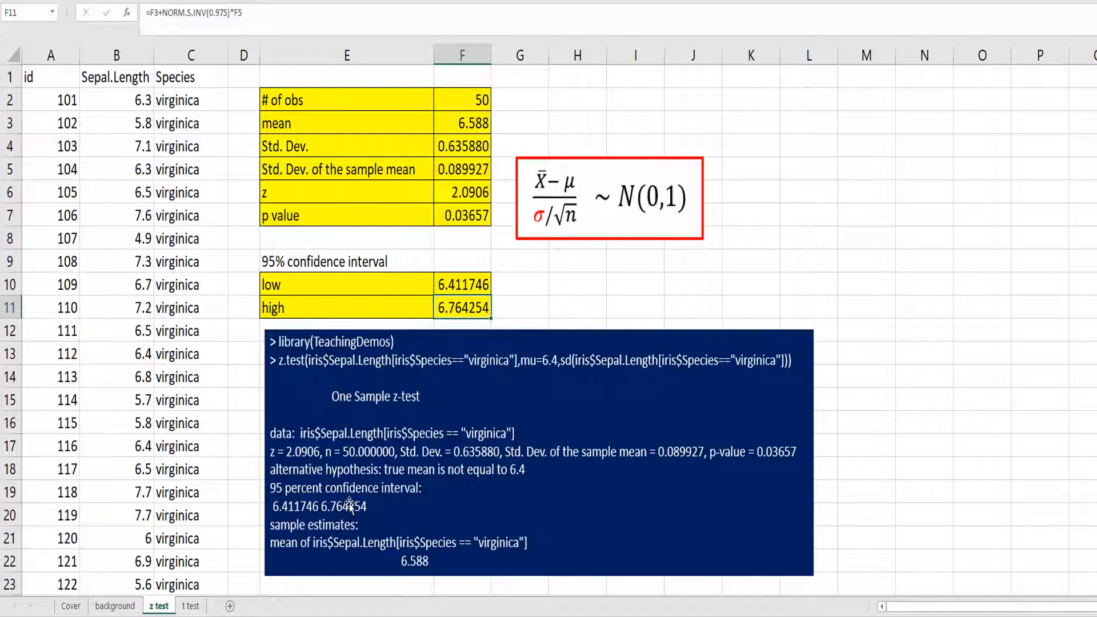
# On the t test sheet, enter 6.4 for mu in F7 and 49 for the degrees of freedom in F8
pyautogui.click(192, 606)
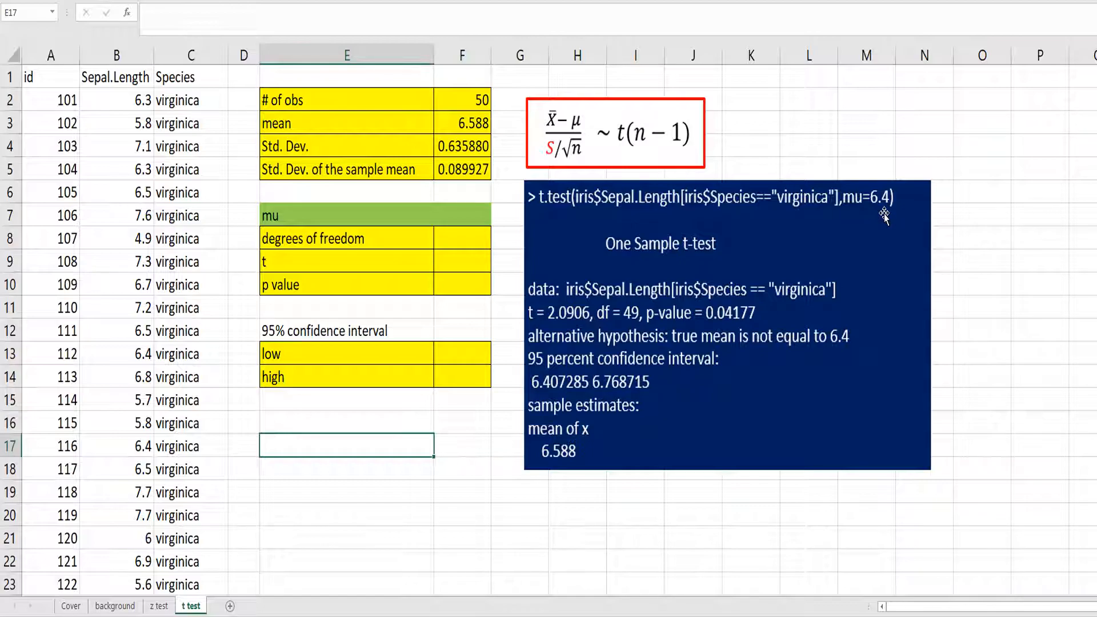
pyautogui.click(401, 214)
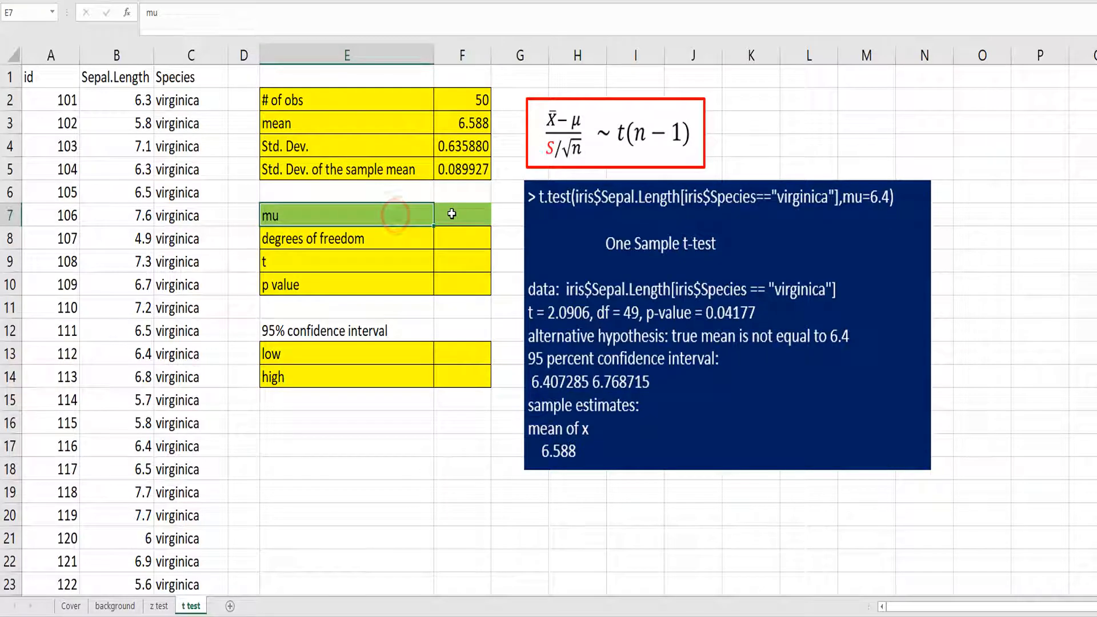
pyautogui.click(452, 212)
pyautogui.write('6.4')
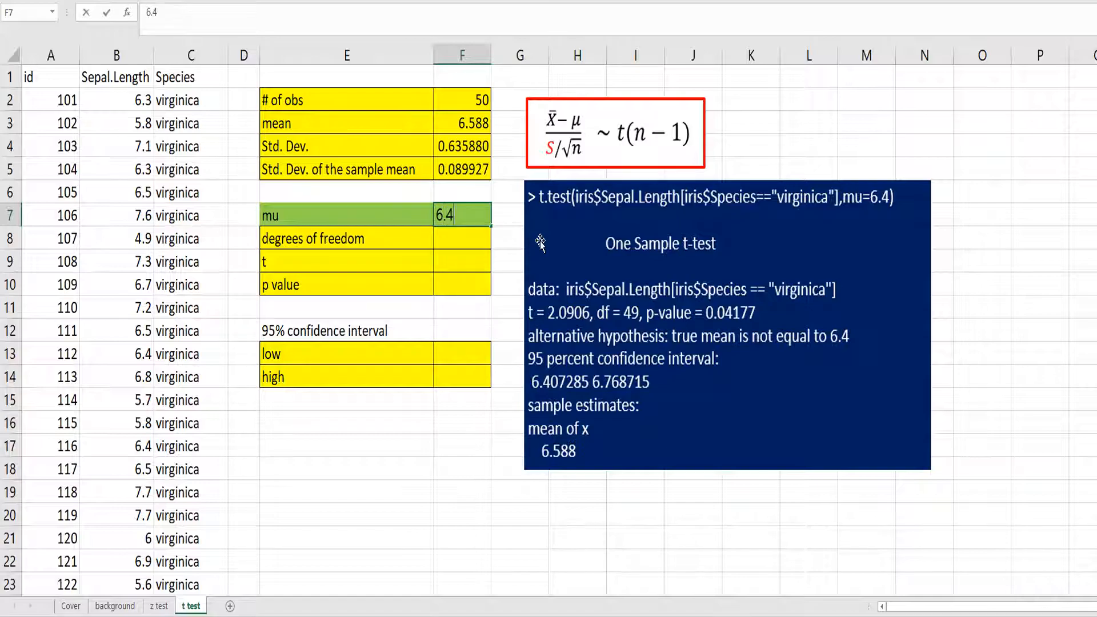
pyautogui.press('Return')
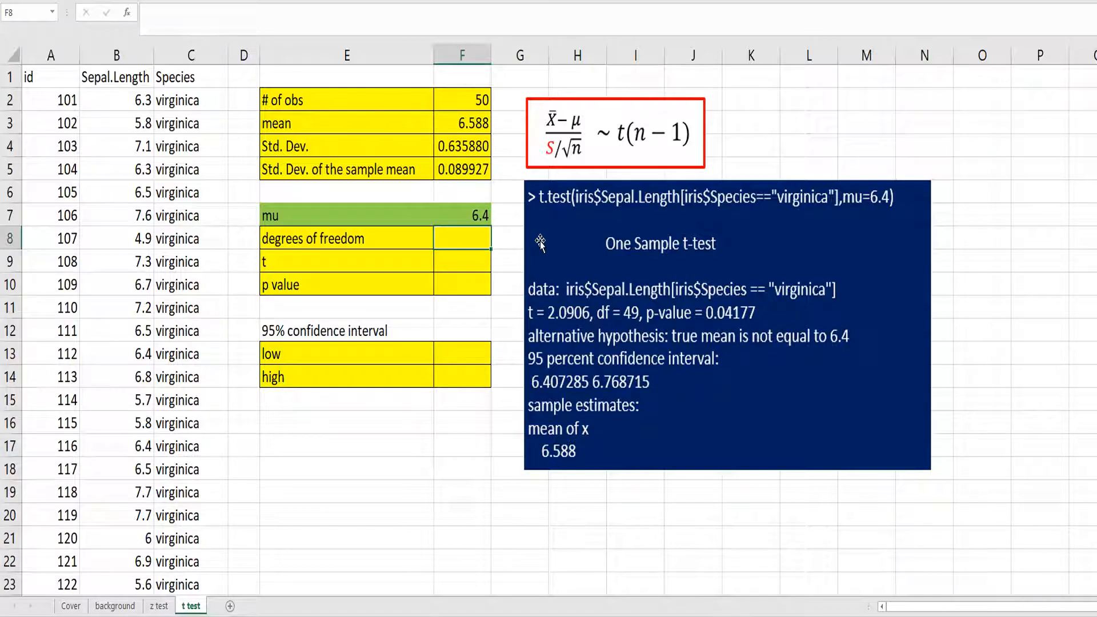
pyautogui.write('49')
pyautogui.press('Return')
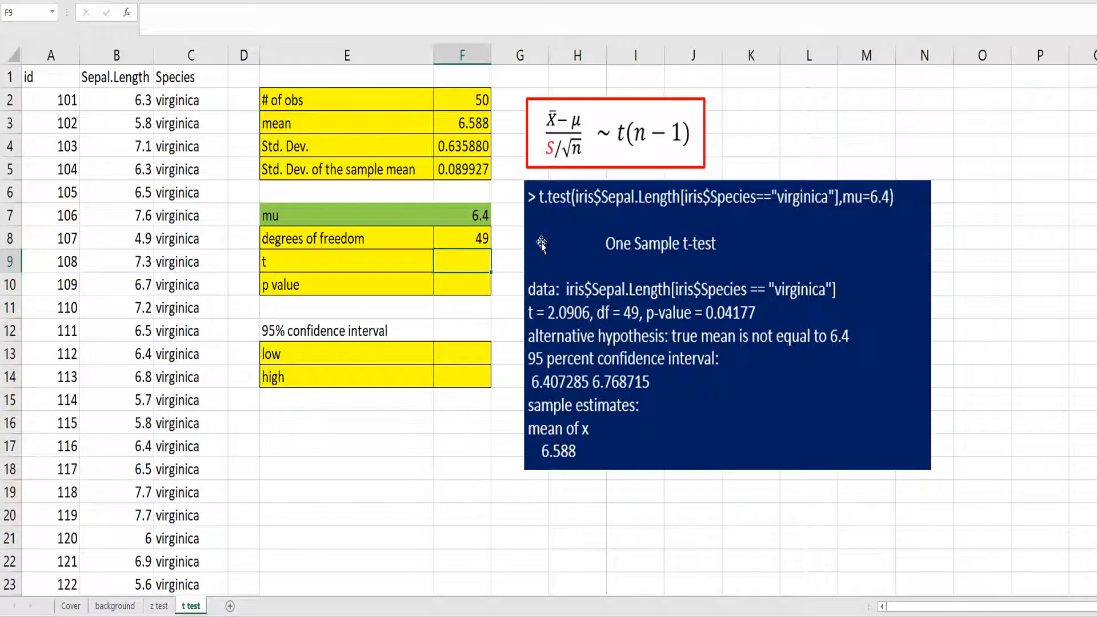
# Calculate the t statistic in F9 with =(F3-F7)/(F4/SQRT(50))
pyautogui.write('=(')
pyautogui.press('Up')
pyautogui.press('Up')
pyautogui.press('Up')
pyautogui.press('Up')
pyautogui.press('Up')
pyautogui.press('Up')
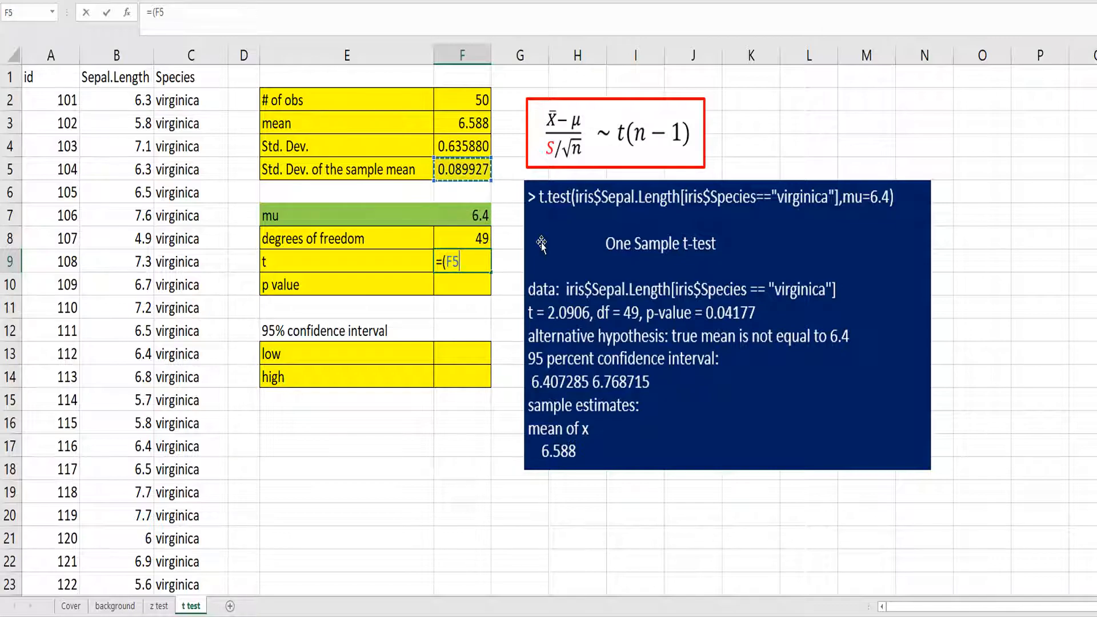
pyautogui.write('-')
pyautogui.press('Up')
pyautogui.press('Up')
pyautogui.write(')')
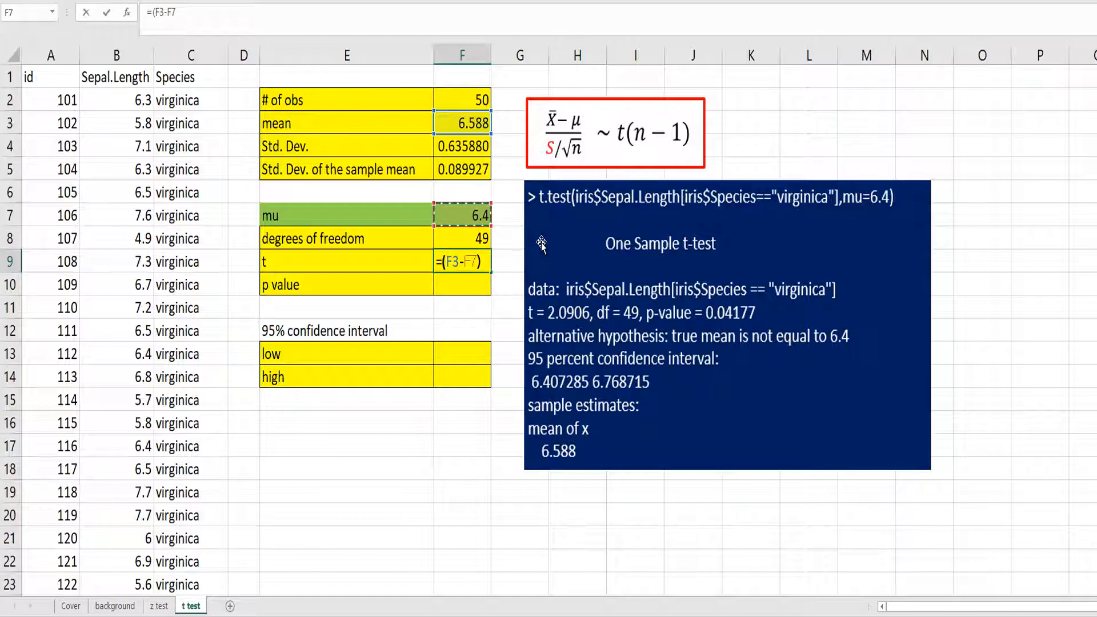
pyautogui.write('/(')
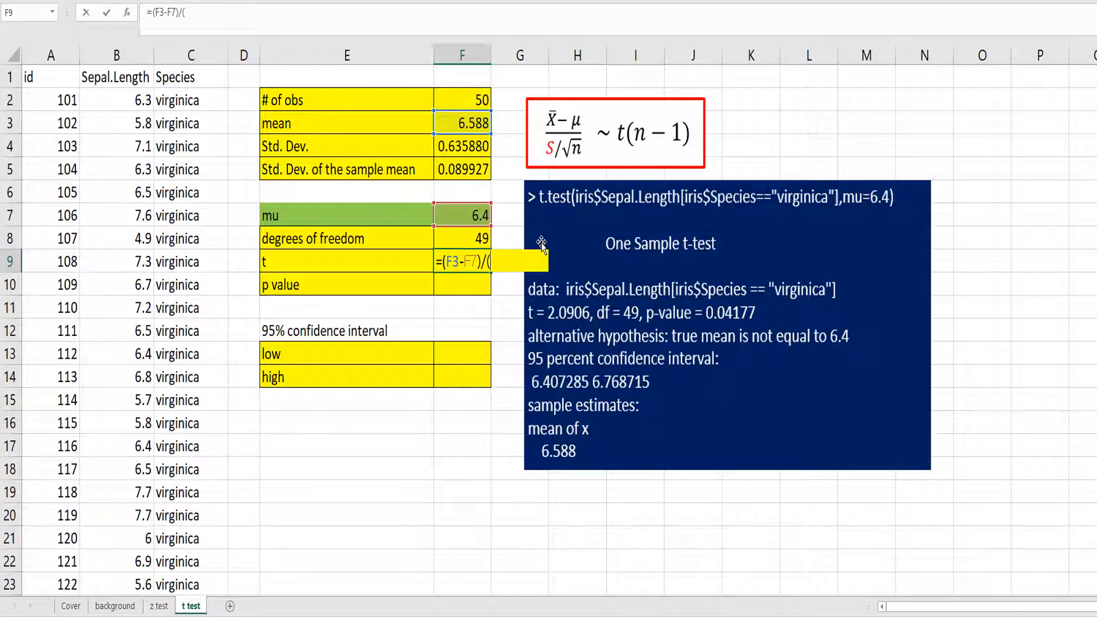
pyautogui.click(473, 147)
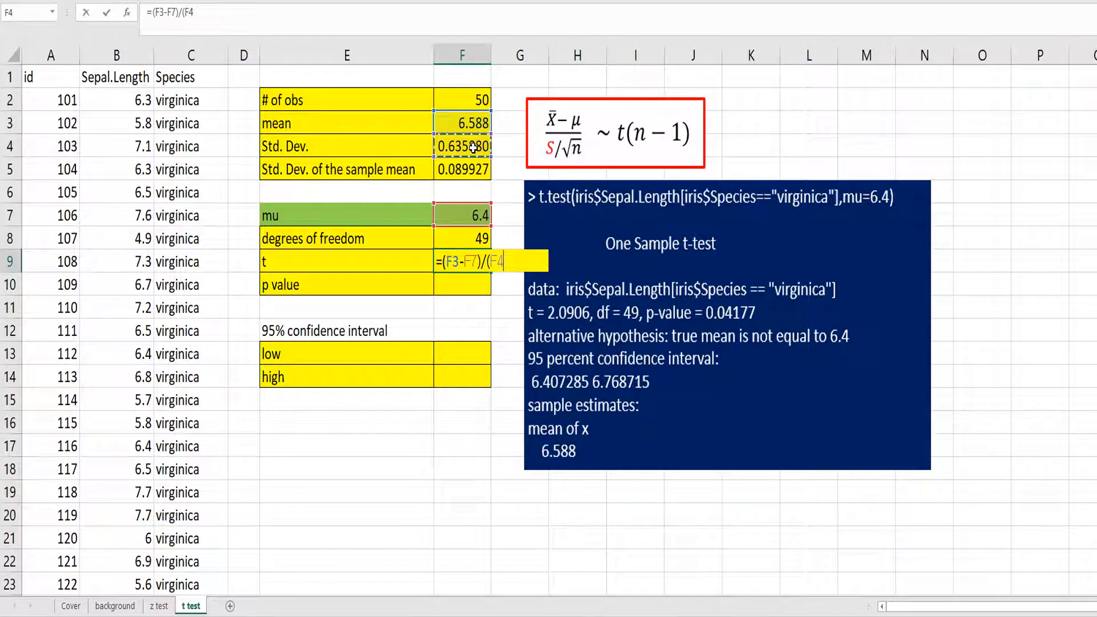
pyautogui.write('/sqrt(')
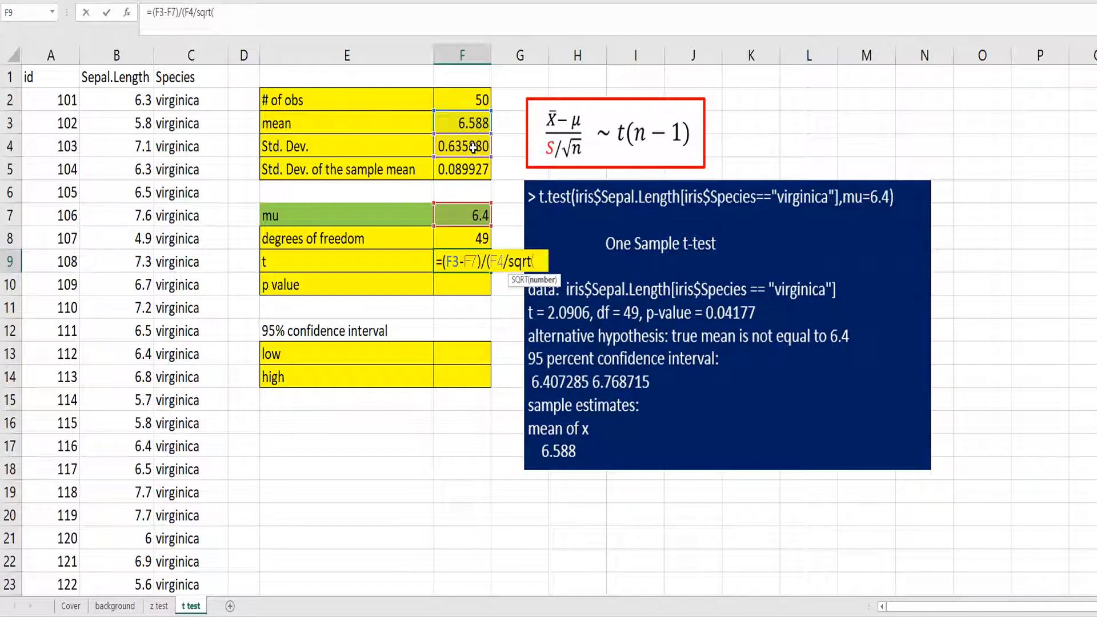
pyautogui.write('50')
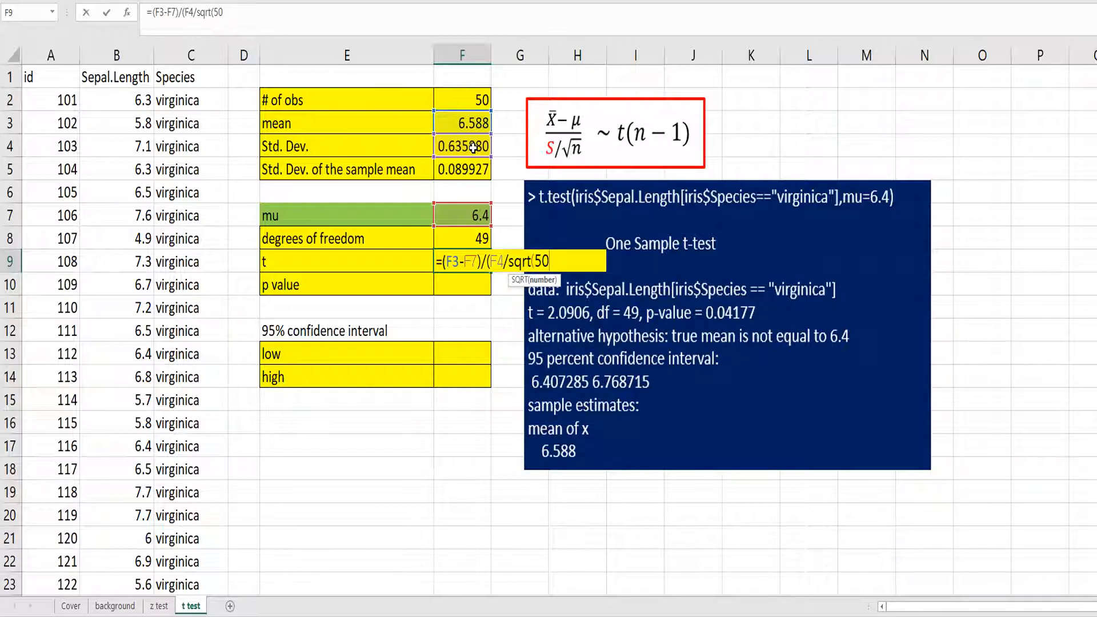
pyautogui.write('))')
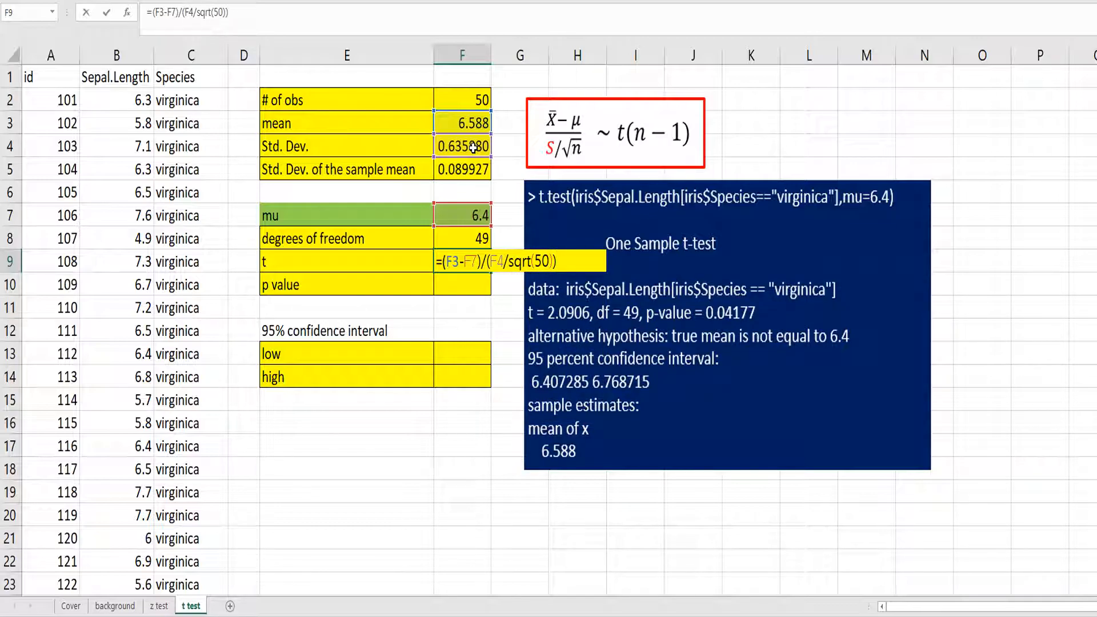
pyautogui.press('Return')
pyautogui.press('Up')
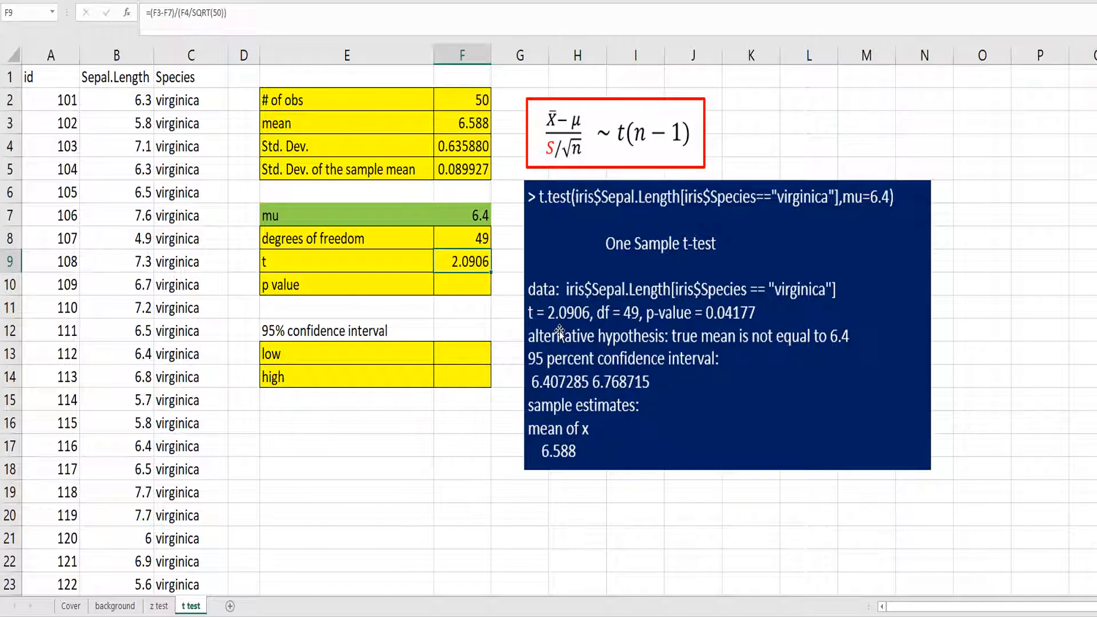
# Begin the p value formula in F10 as =1-T.DIST(F9,49,TRUE), using the t statistic and 49 degrees of freedom
pyautogui.click(462, 286)
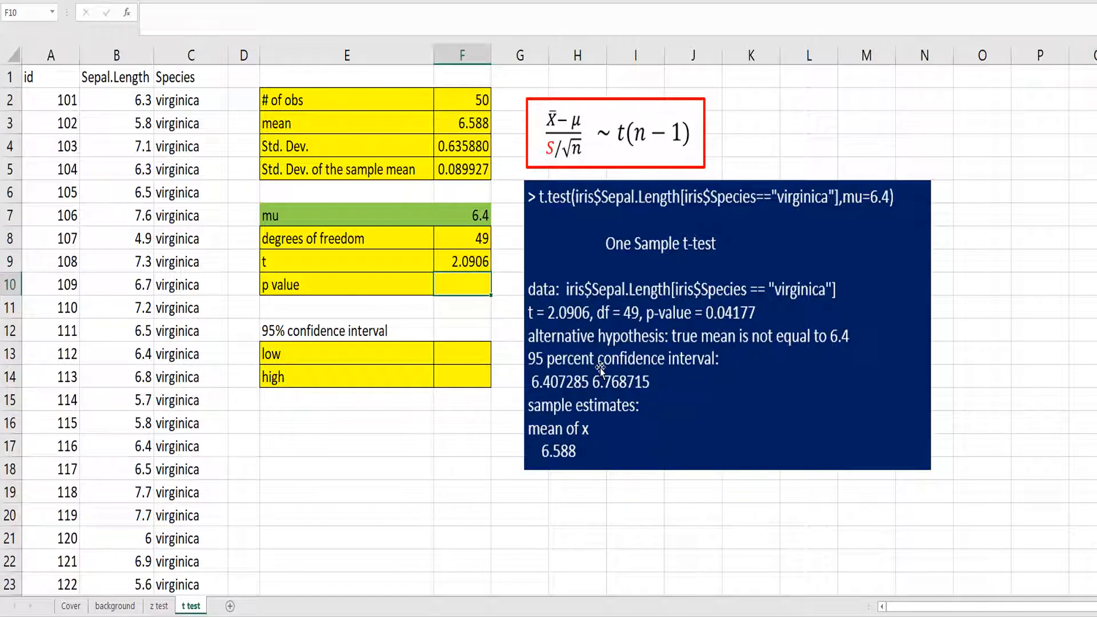
pyautogui.write('=1-t.dist')
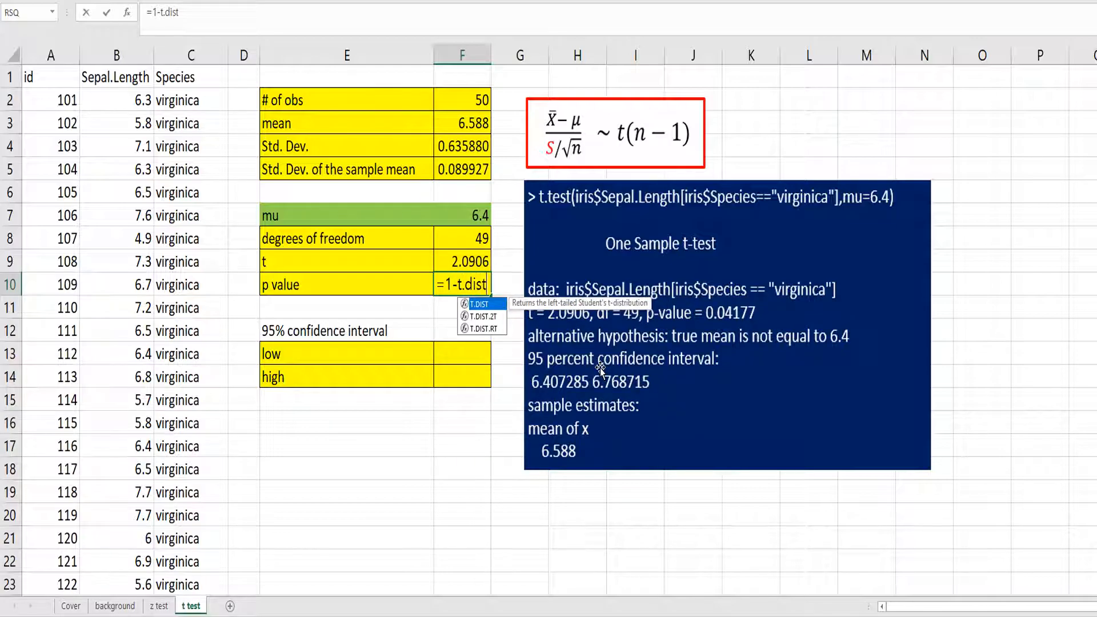
pyautogui.write('(')
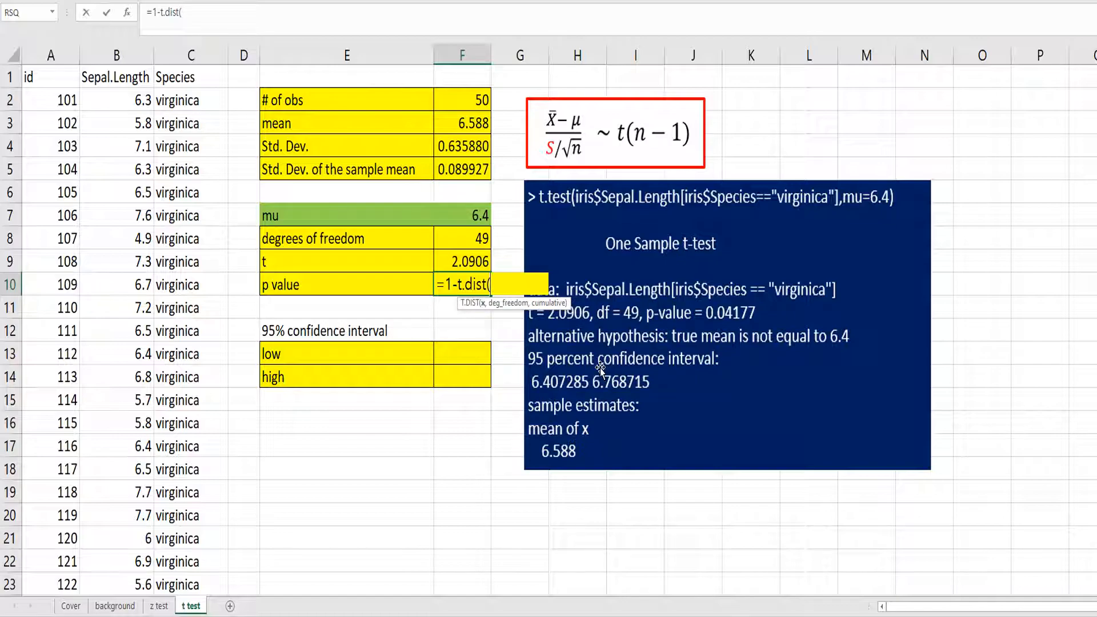
pyautogui.press('Up')
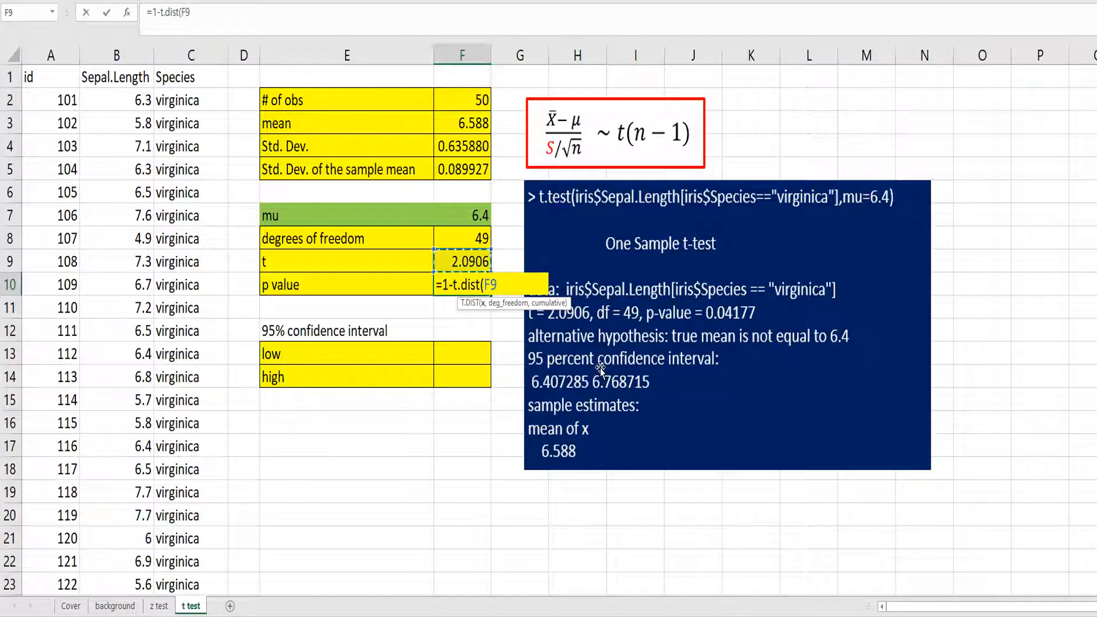
pyautogui.write(',')
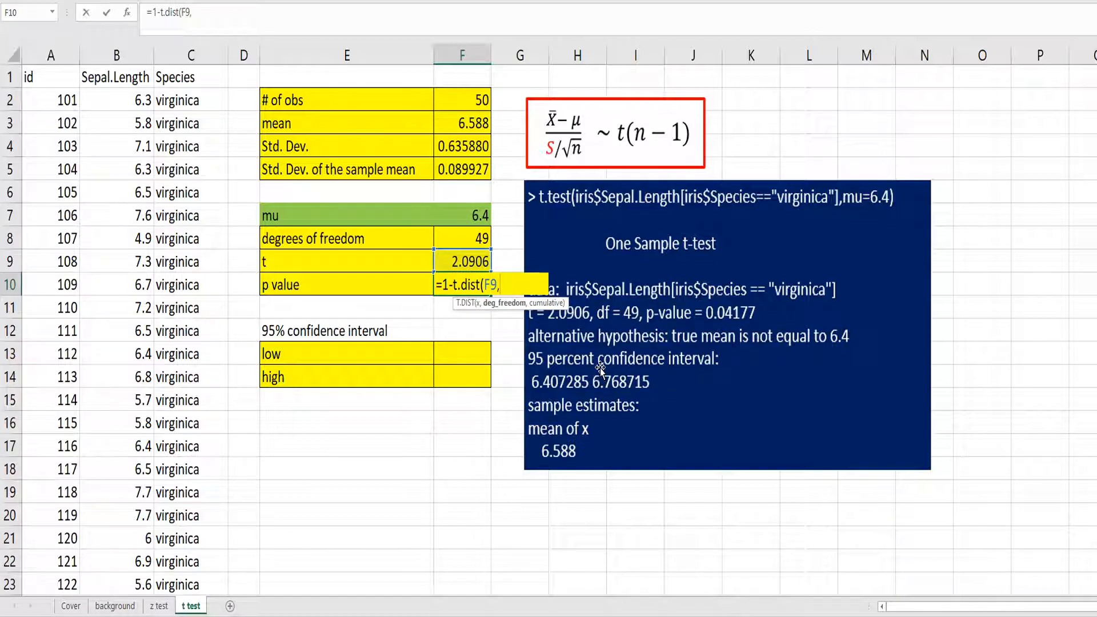
pyautogui.write('49,true')
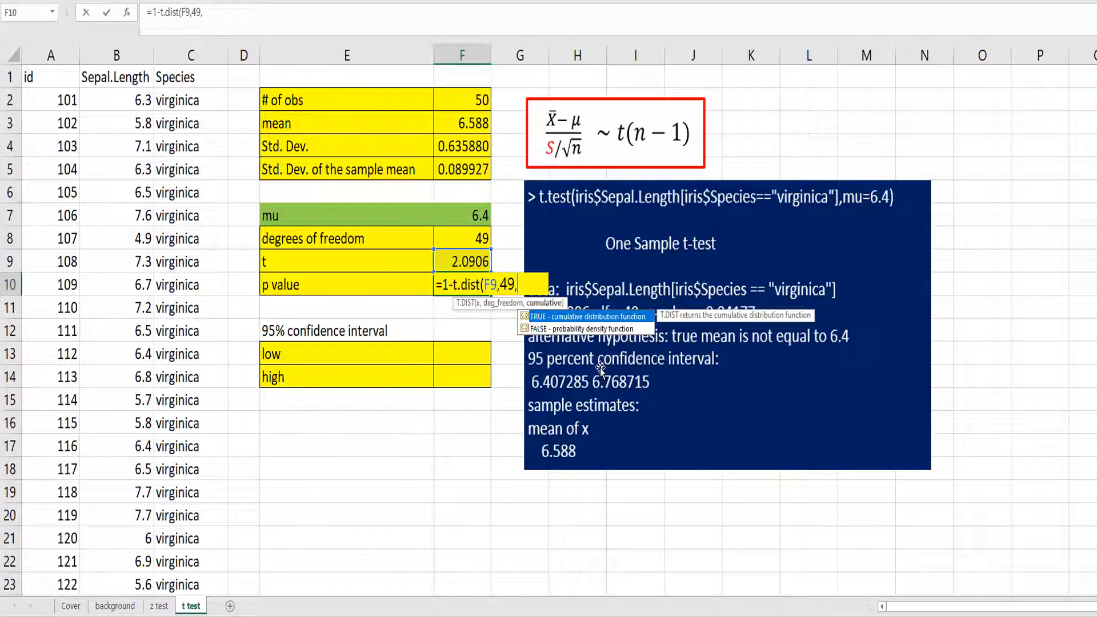
pyautogui.write(')')
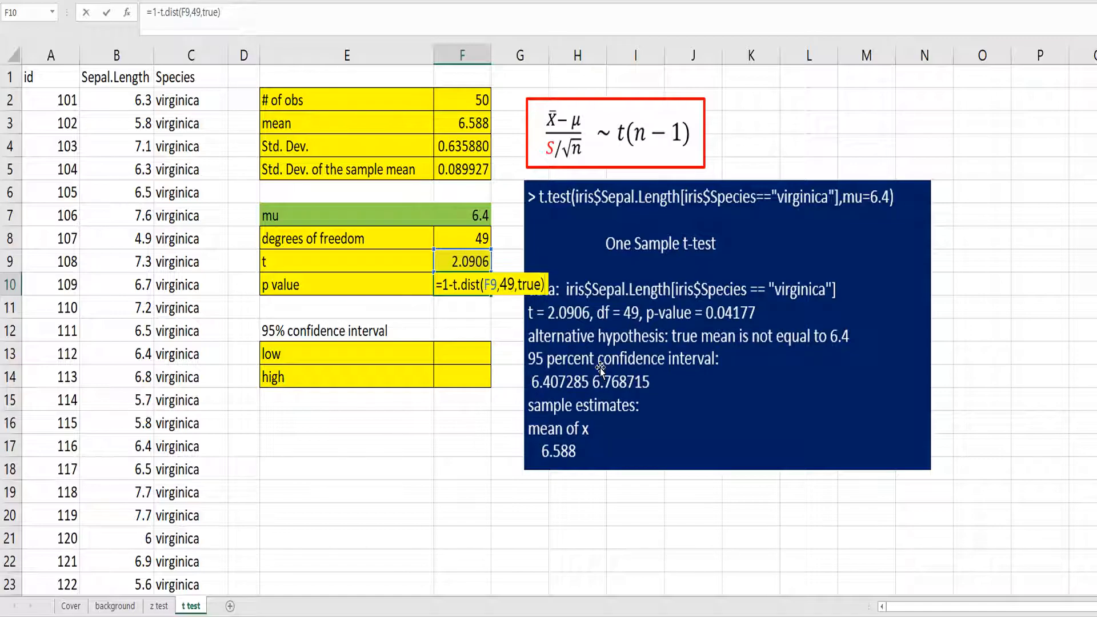
# Make the p value two-tailed by enclosing the expression in parentheses and doubling it, giving =(1-T.DIST(F9,49,TRUE))*2 in F10
pyautogui.write(')')
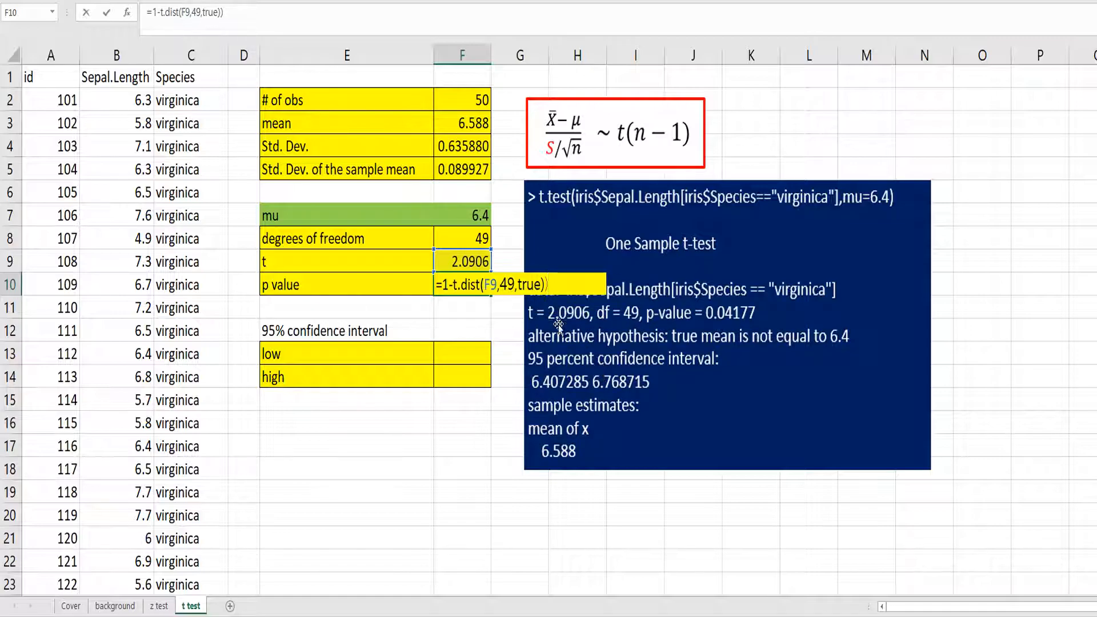
pyautogui.click(158, 18)
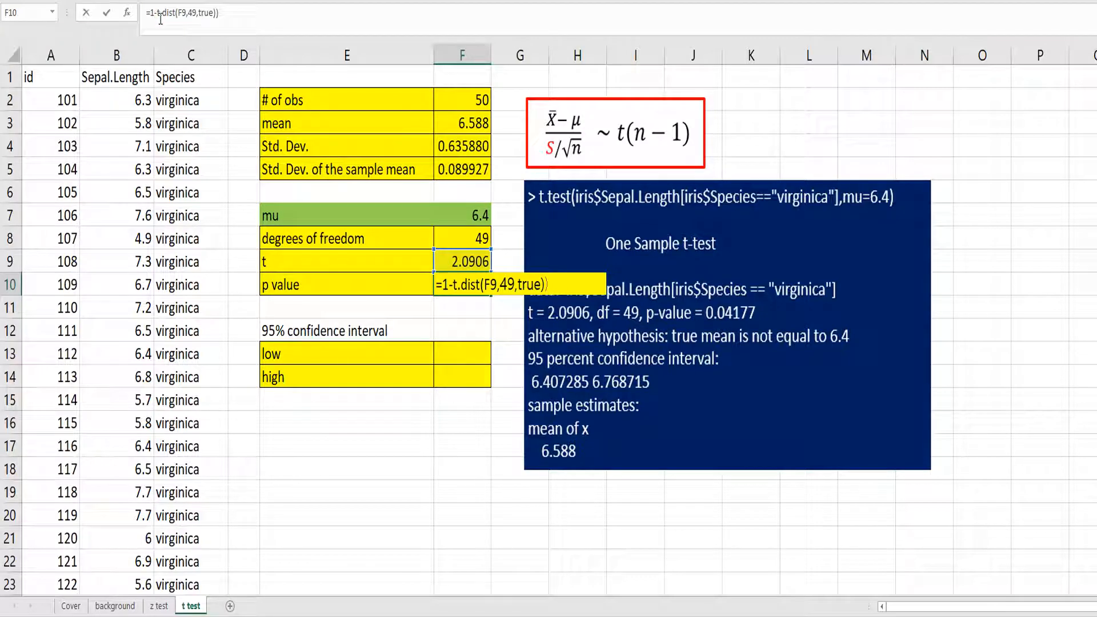
pyautogui.write('(')
pyautogui.click(224, 12)
pyautogui.write('*2')
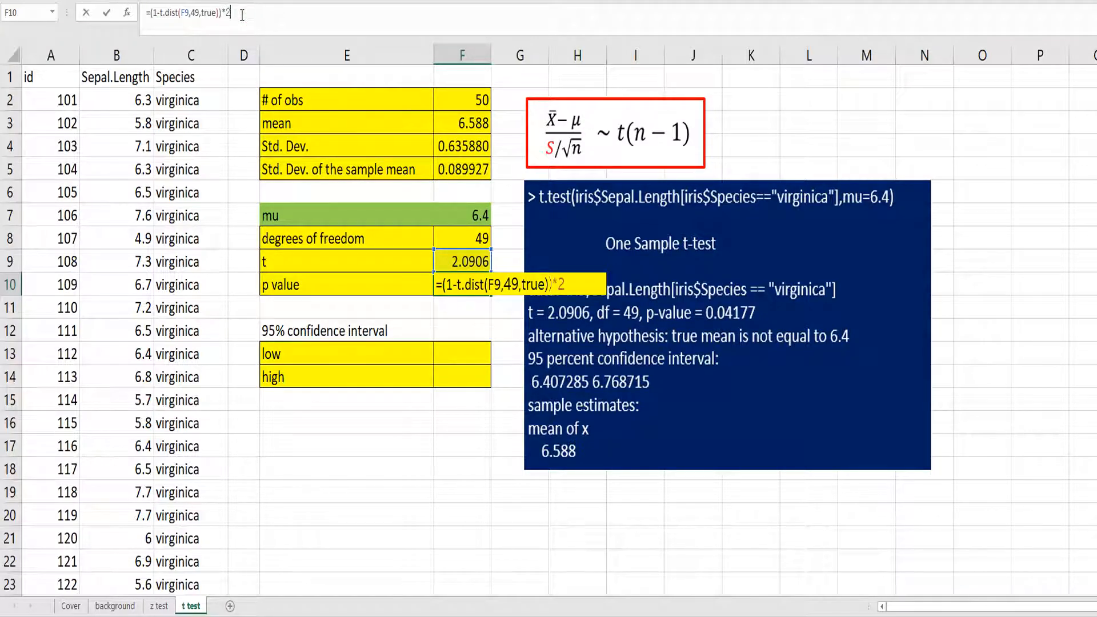
pyautogui.press('Return')
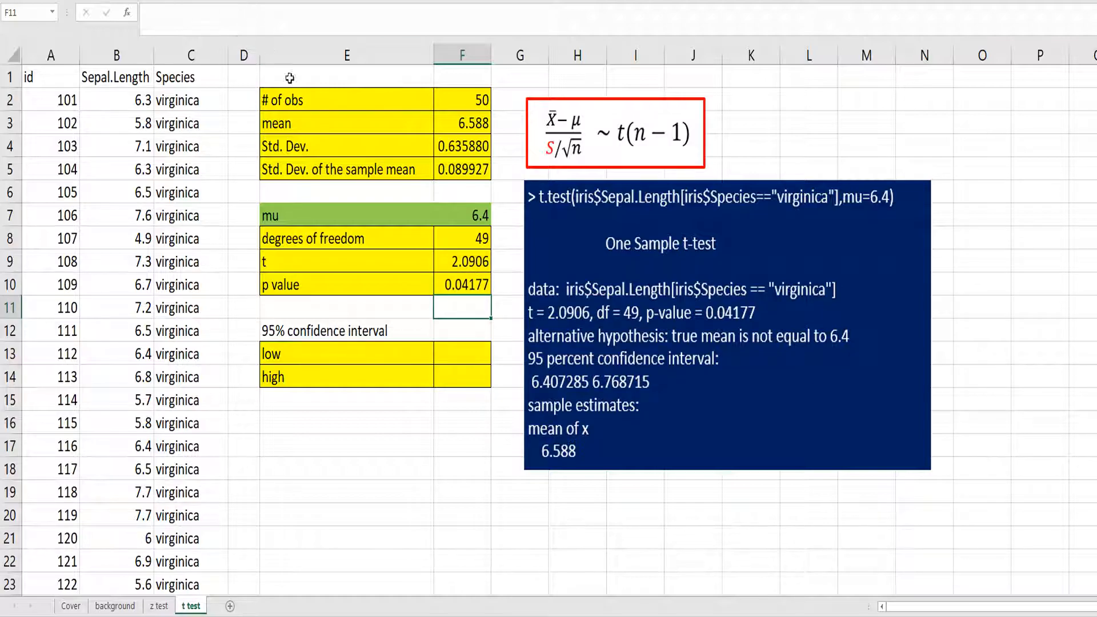
pyautogui.click(460, 280)
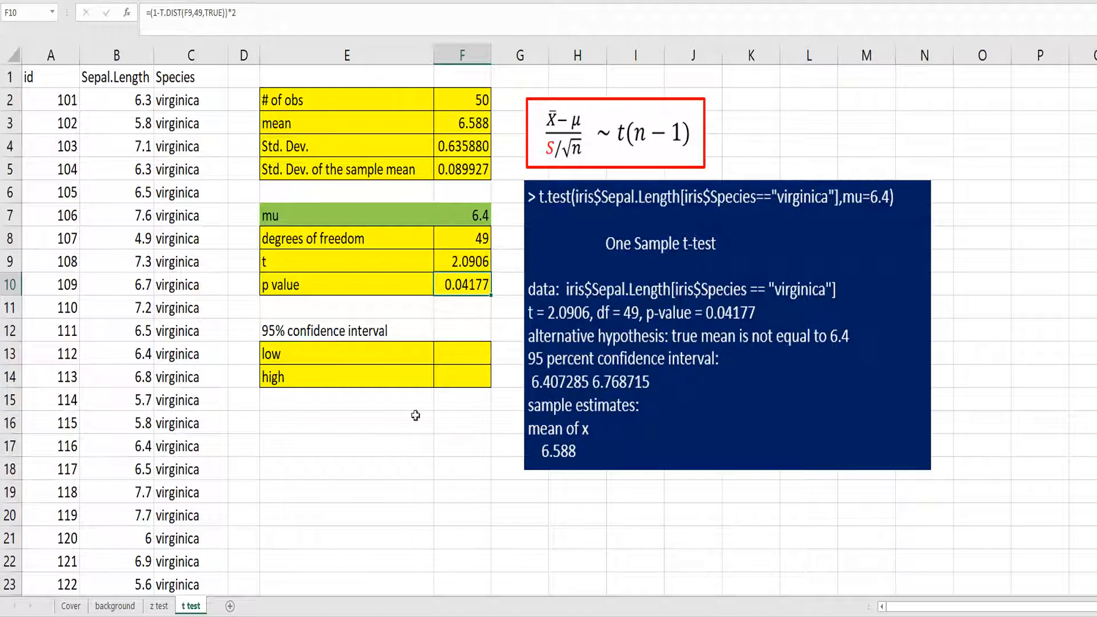
pyautogui.click(168, 606)
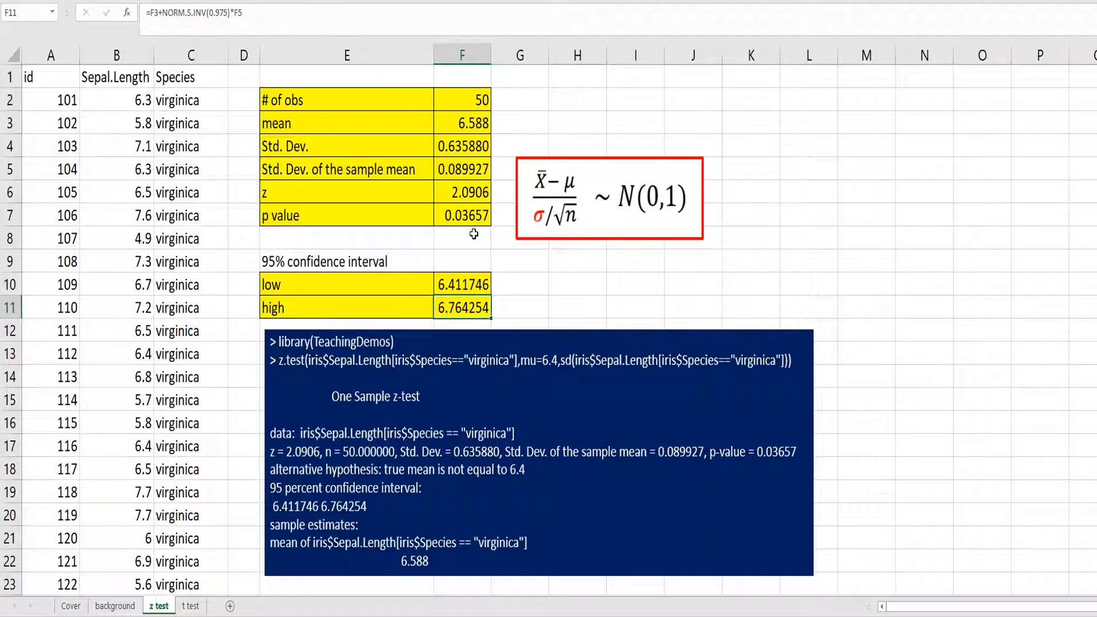
pyautogui.click(186, 607)
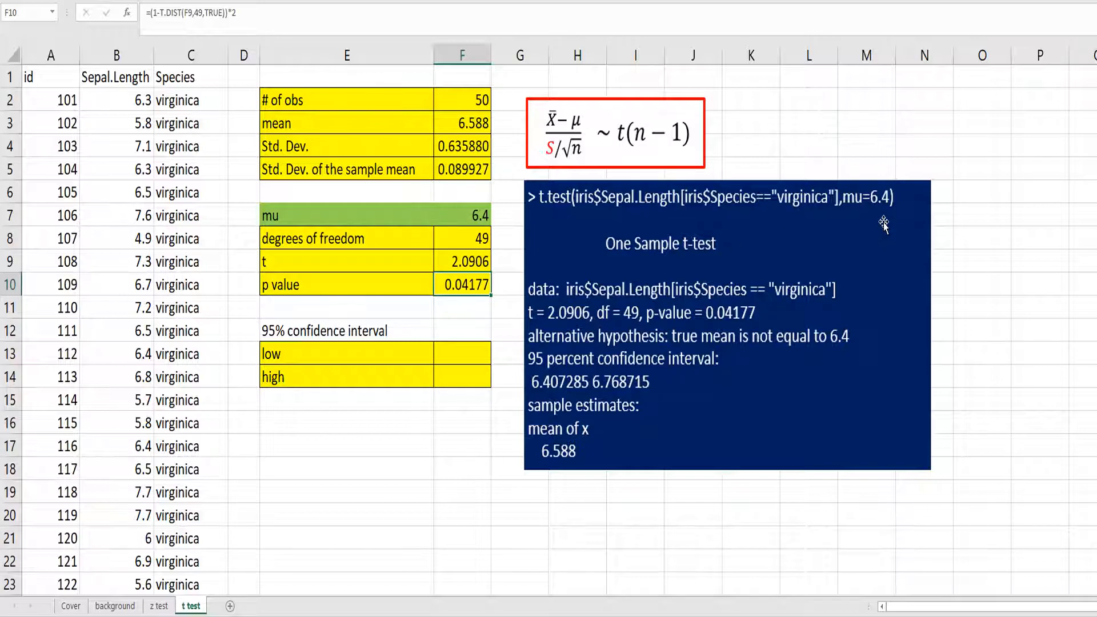
pyautogui.click(397, 465)
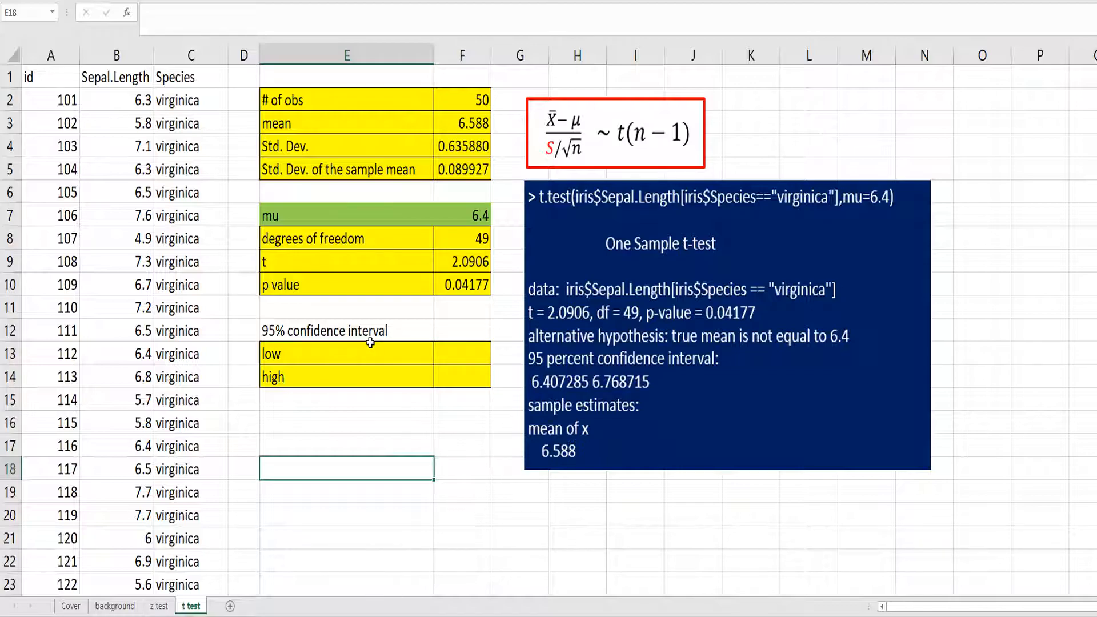
# Calculate the low bound of the t test's 95% confidence interval in F13 with =F3-T.INV(0.975,49)*F5
pyautogui.click(457, 356)
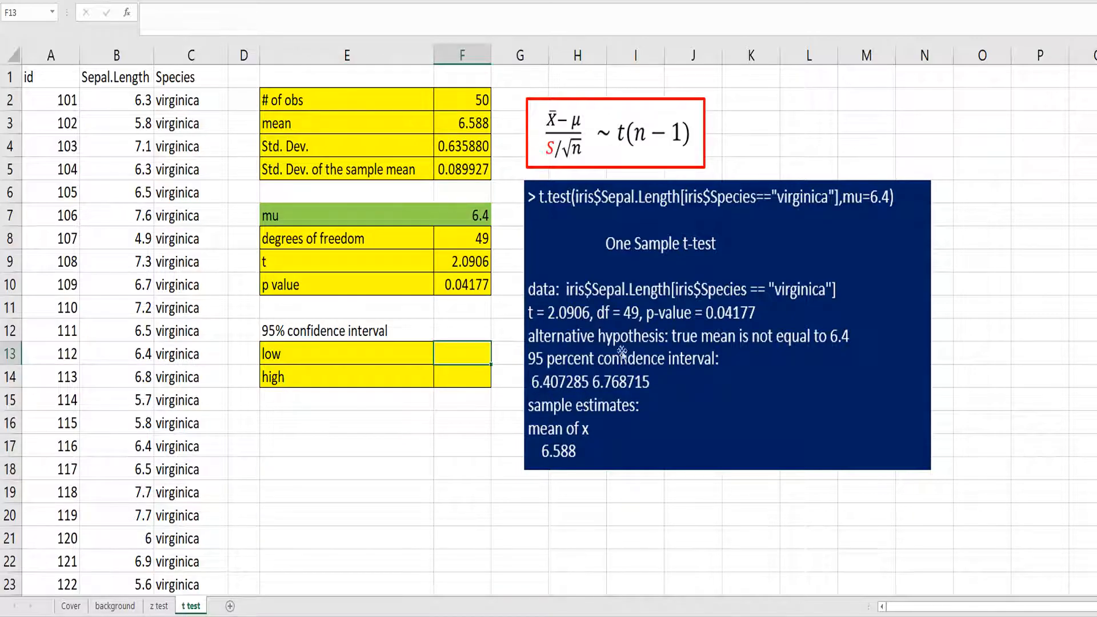
pyautogui.write('=')
pyautogui.press('Up')
pyautogui.press('Up')
pyautogui.press('Up')
pyautogui.press('Up')
pyautogui.press('Up')
pyautogui.press('Up')
pyautogui.press('Up')
pyautogui.press('Up')
pyautogui.press('Up')
pyautogui.press('Up')
pyautogui.press('Up')
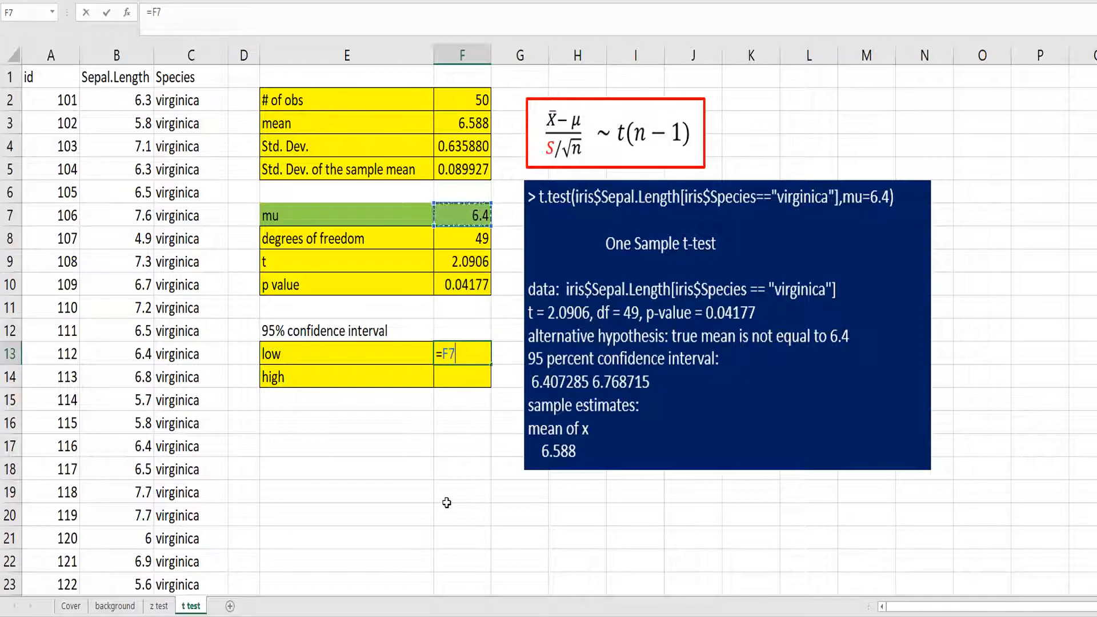
pyautogui.press('Down')
pyautogui.write('-t')
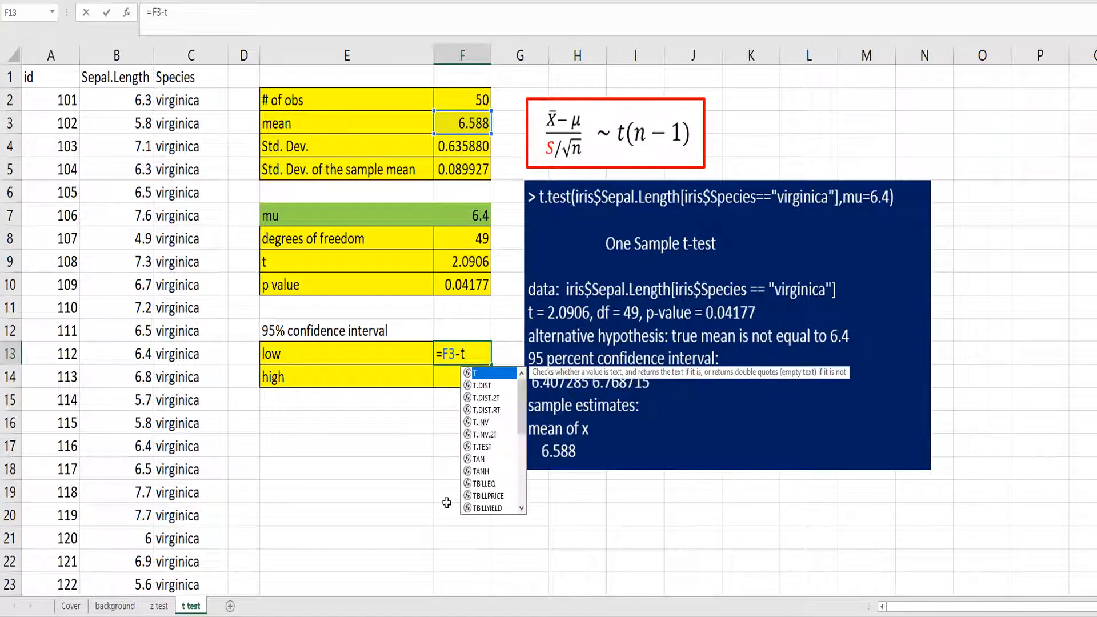
pyautogui.write('.i')
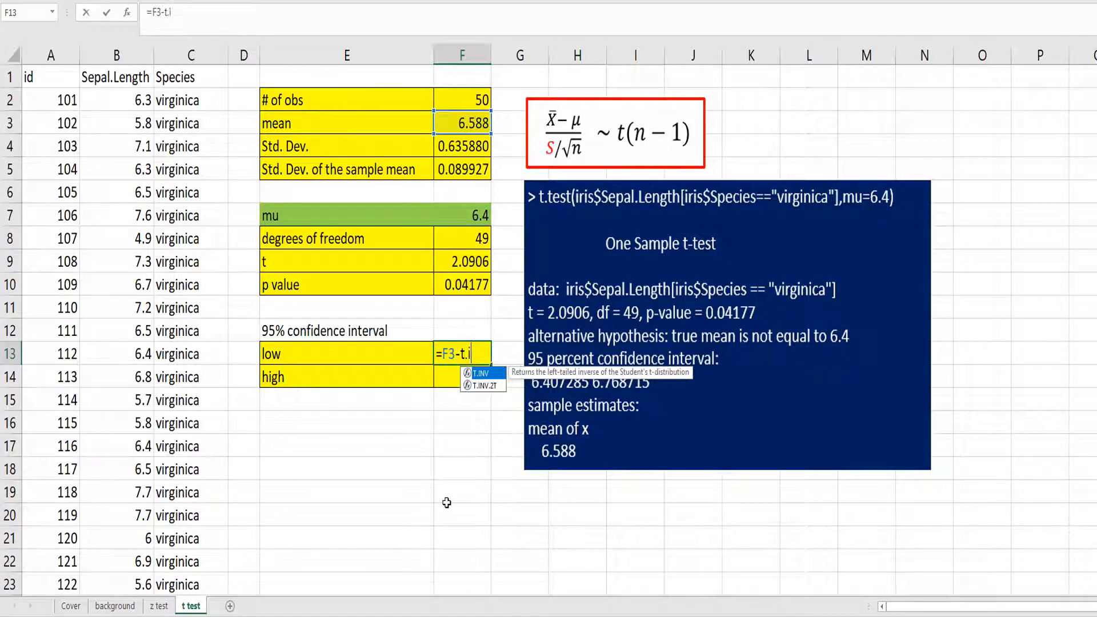
pyautogui.write('nv ')
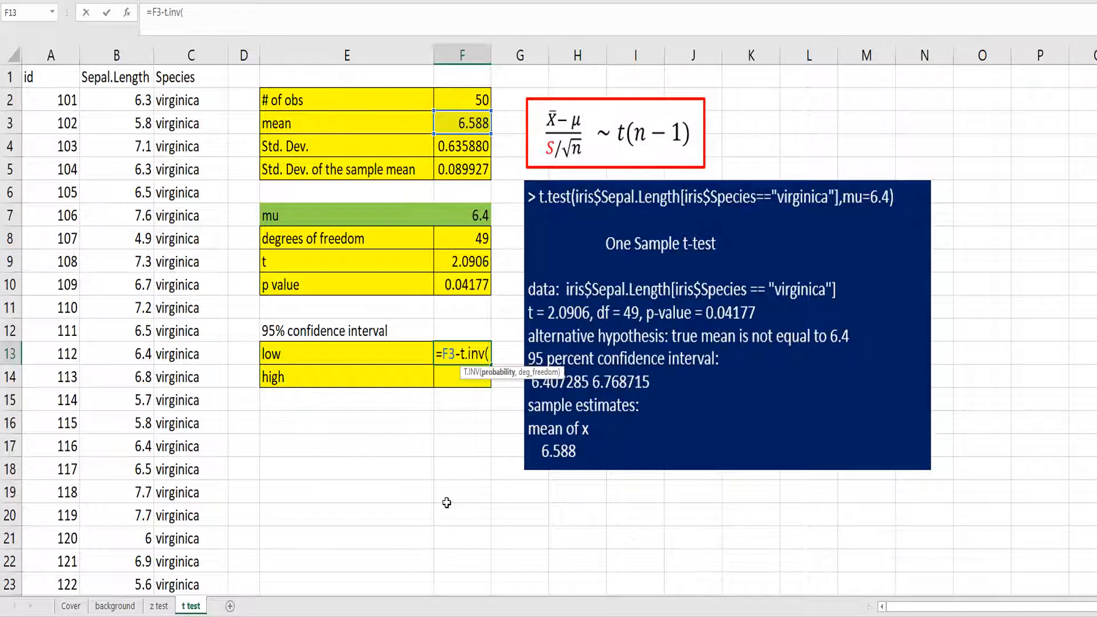
pyautogui.write('0')
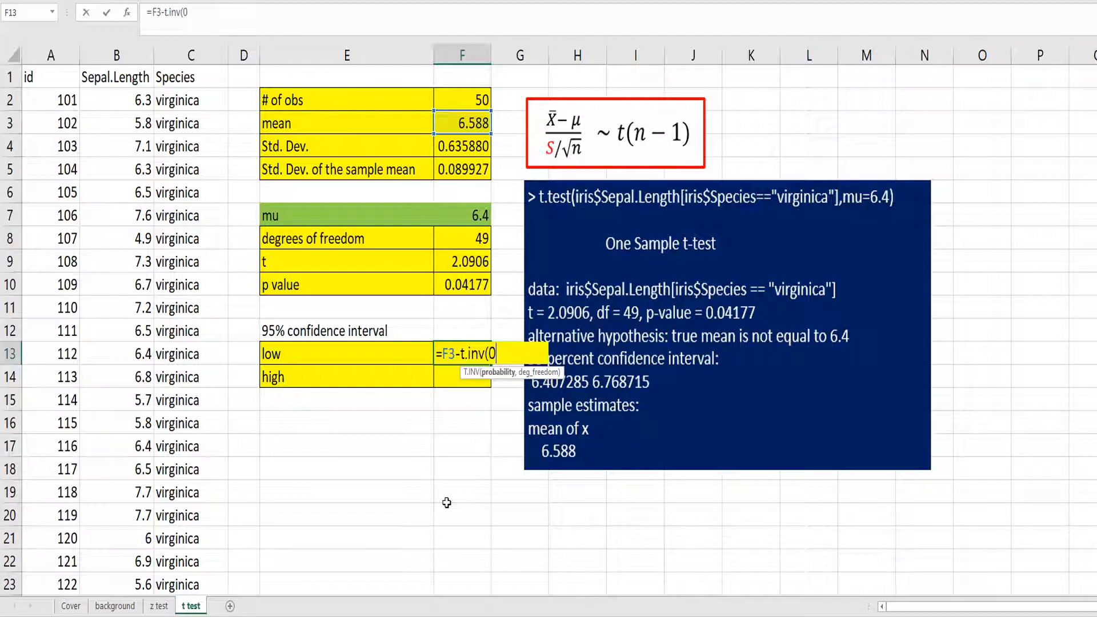
pyautogui.write('.975,')
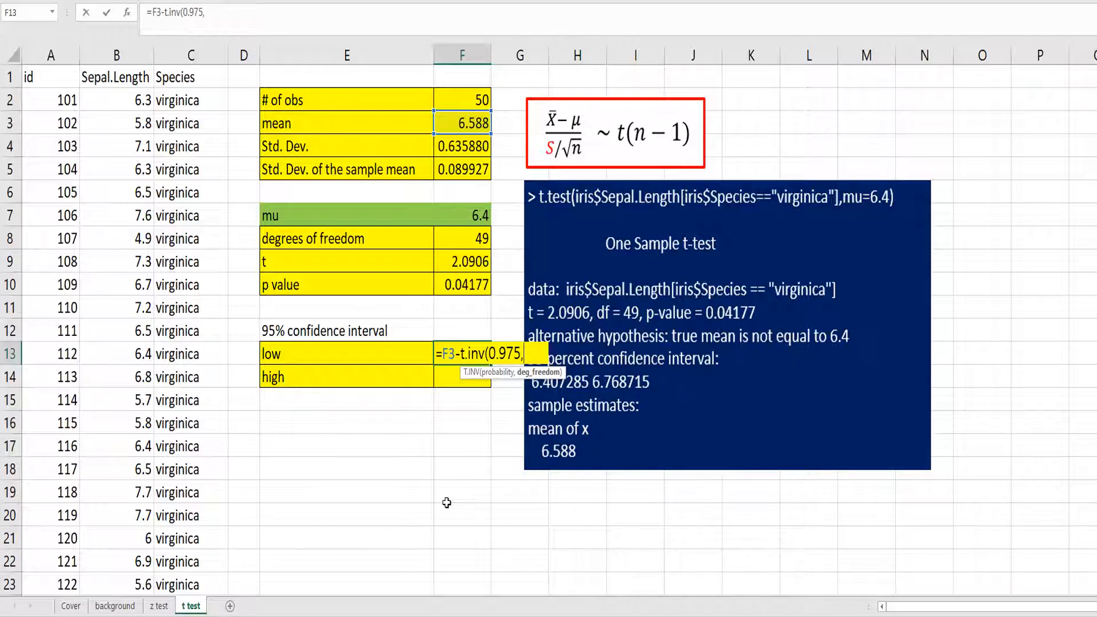
pyautogui.write('49)*')
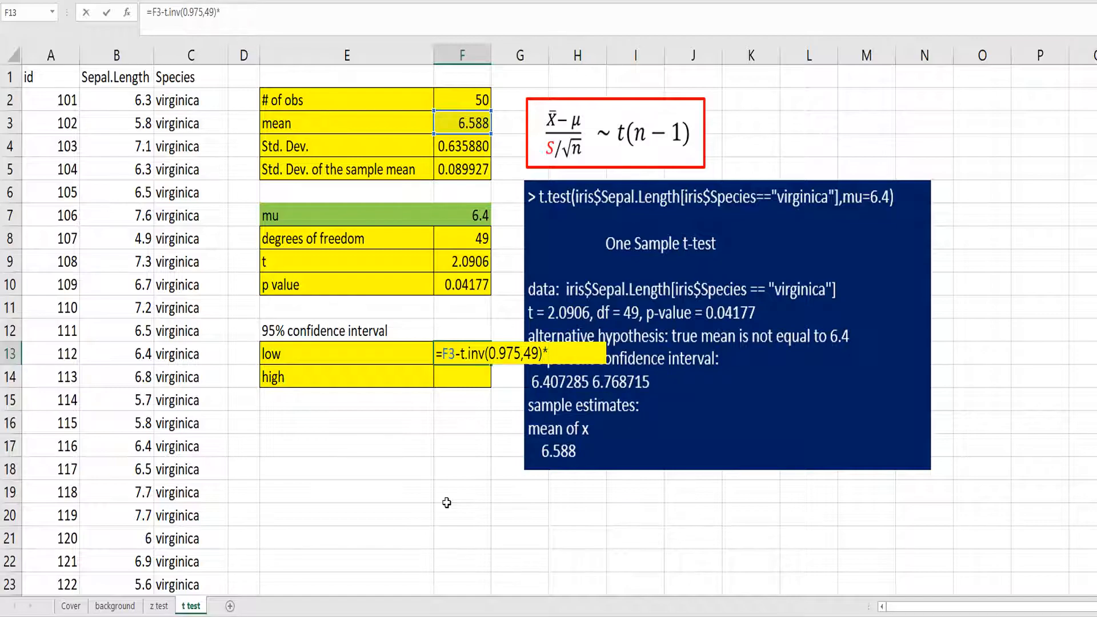
pyautogui.click(455, 169)
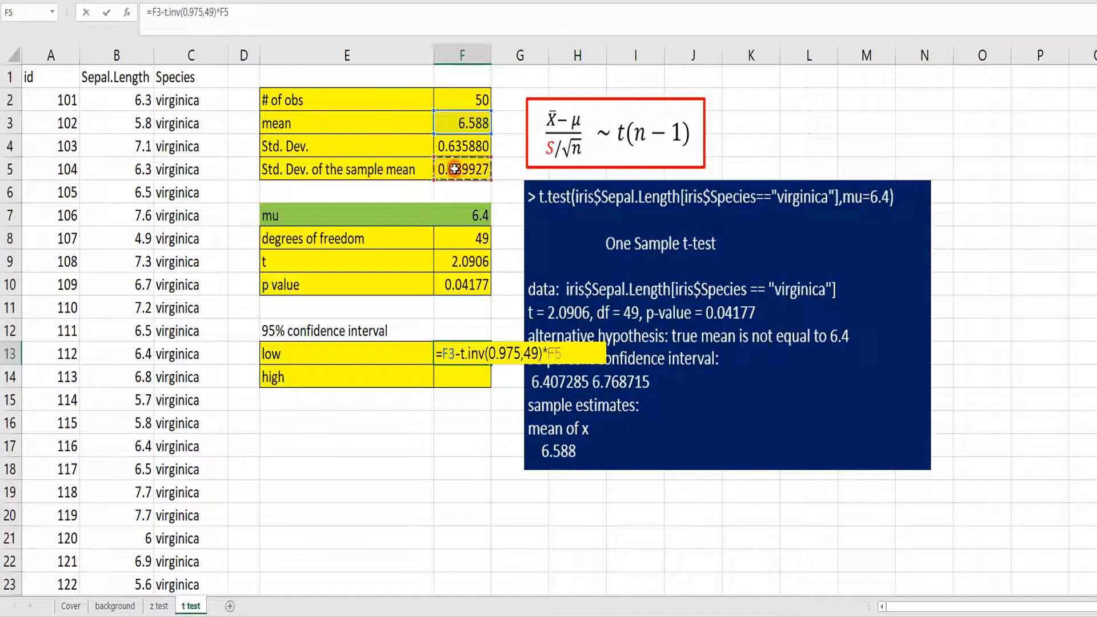
pyautogui.press('Return')
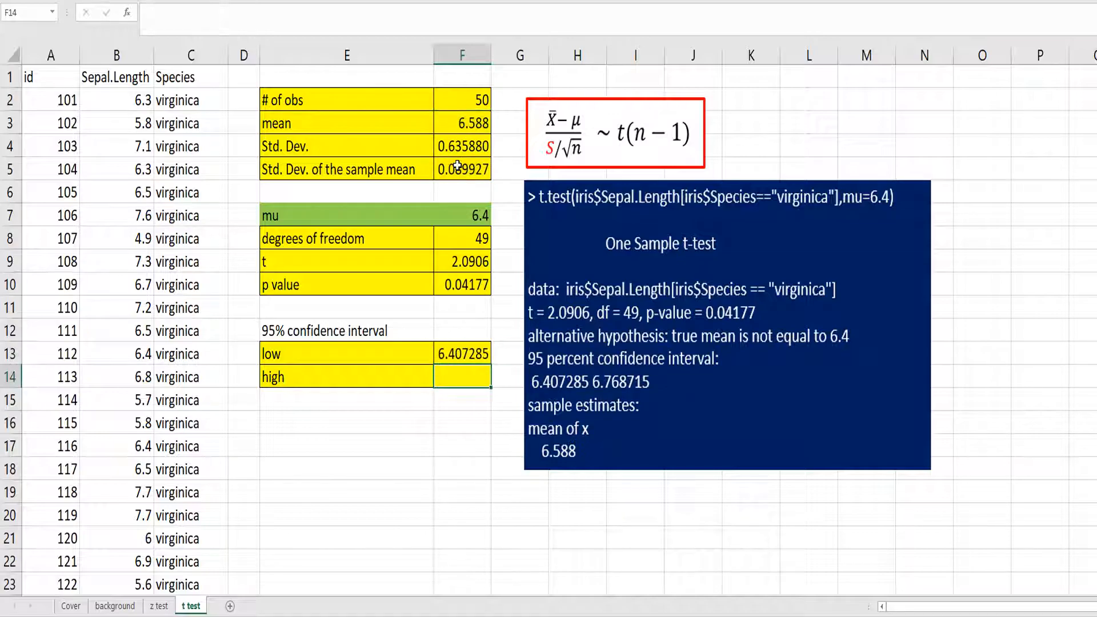
# Copy the low bound's formula text from F13 unchanged into the high bound cell F14
pyautogui.click(480, 355)
pyautogui.moveTo(250, 13); pyautogui.dragTo(96, 22)
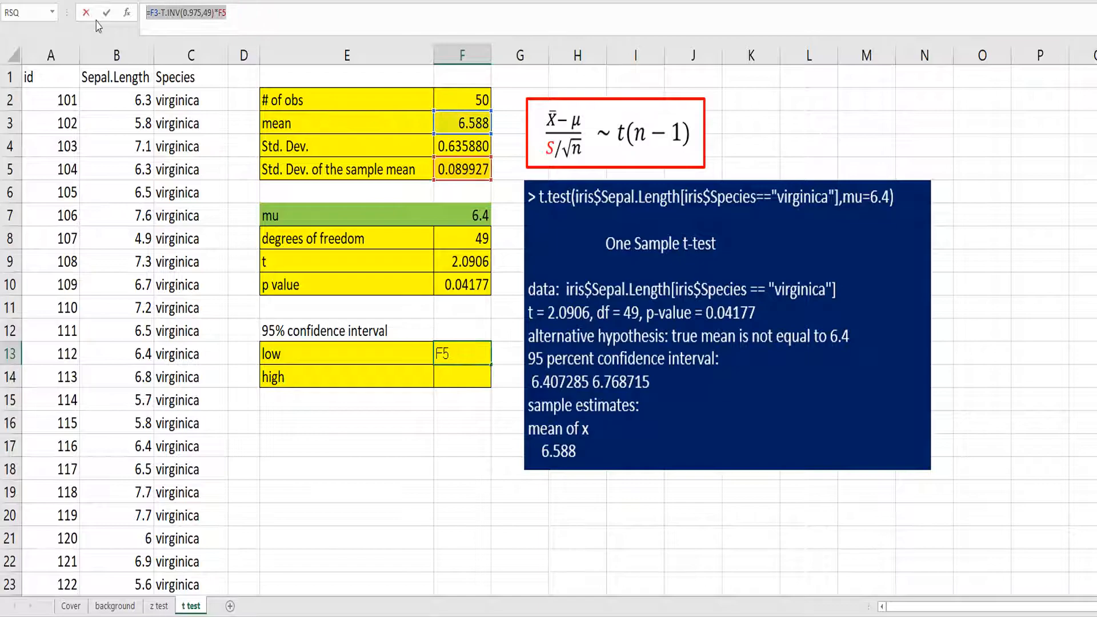
pyautogui.press('Return')
pyautogui.doubleClick(451, 375)
pyautogui.hotkey('ctrl', 'v')
# Change the minus to a plus in the high bound formula in F14, giving =F3+T.INV(0.975,49)*F5
pyautogui.click(162, 12)
pyautogui.press('BackSpace')
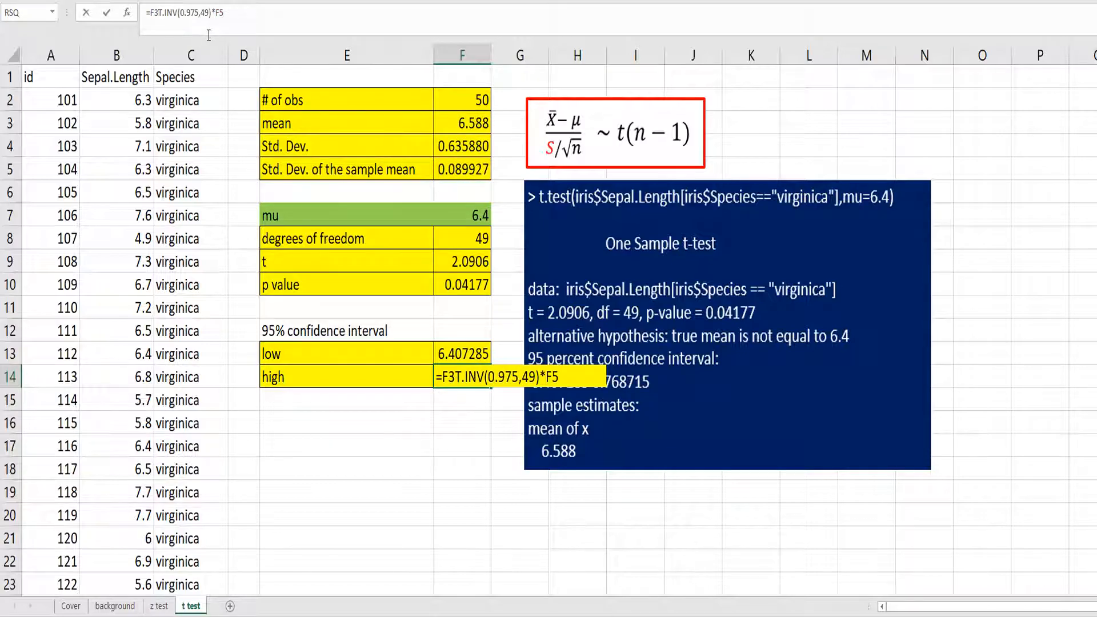
pyautogui.write('+')
pyautogui.press('Return')
pyautogui.press('Up')
pyautogui.click(442, 420)
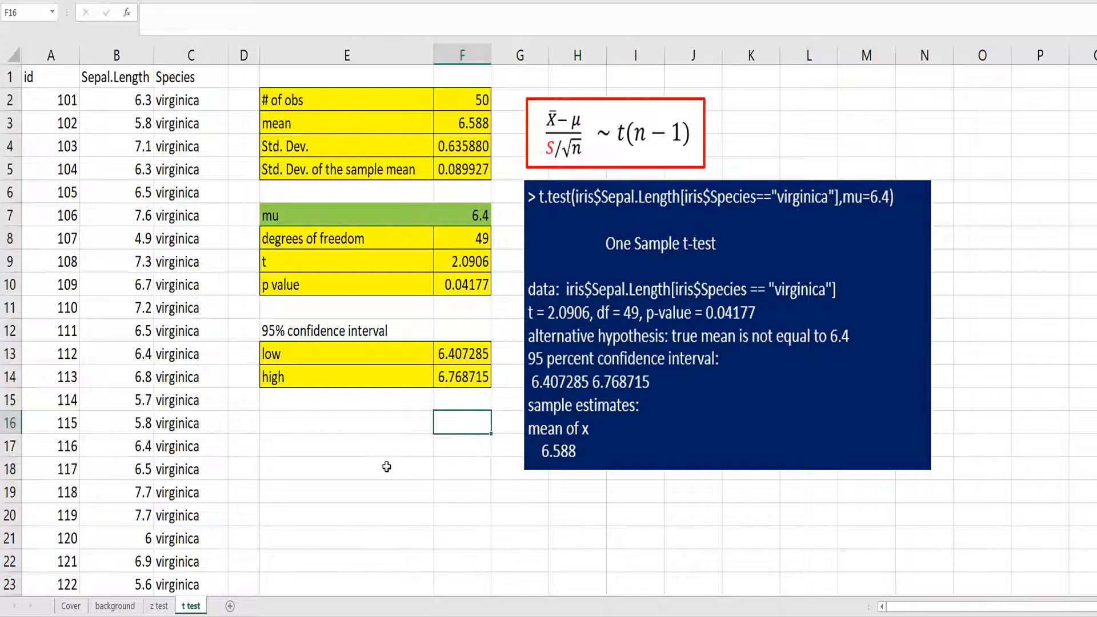
pyautogui.click(160, 606)
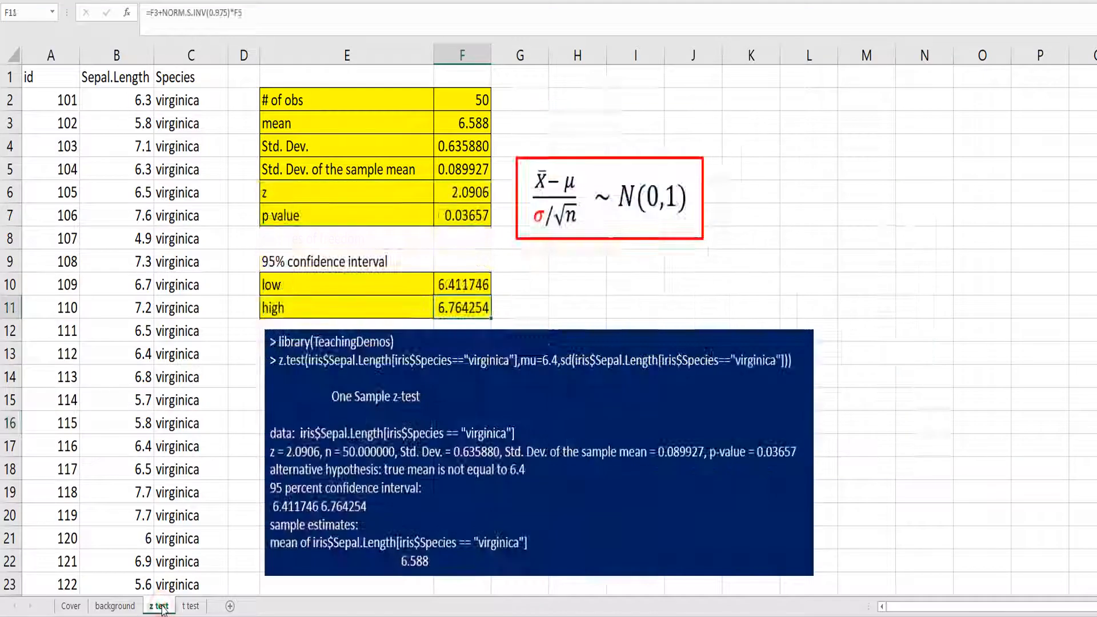
pyautogui.click(190, 606)
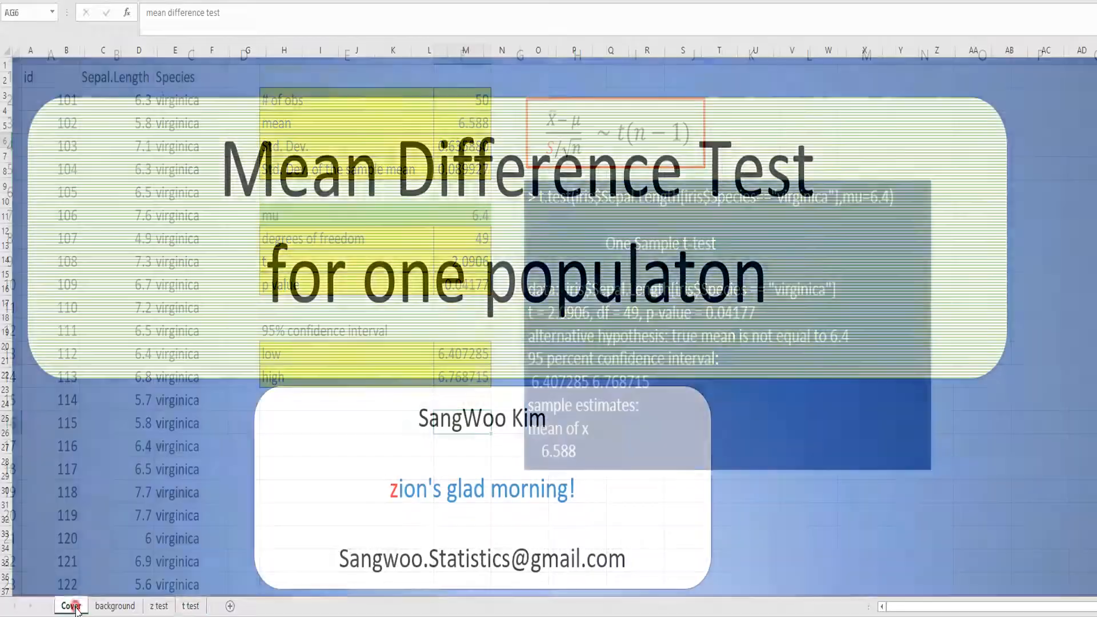
pyautogui.click(71, 605)
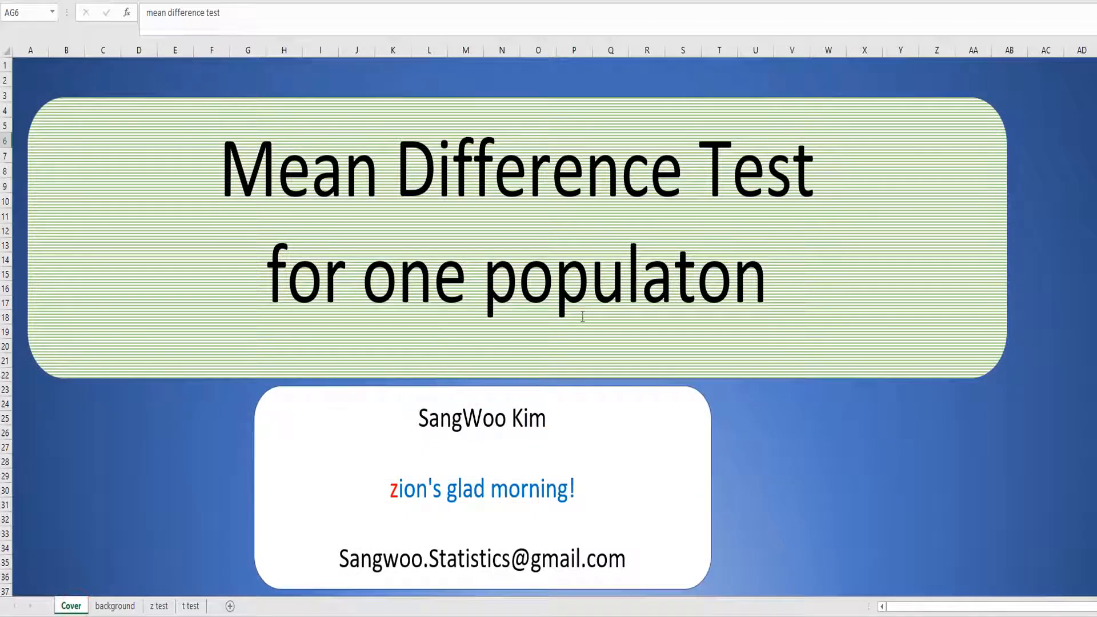
pyautogui.click(193, 605)
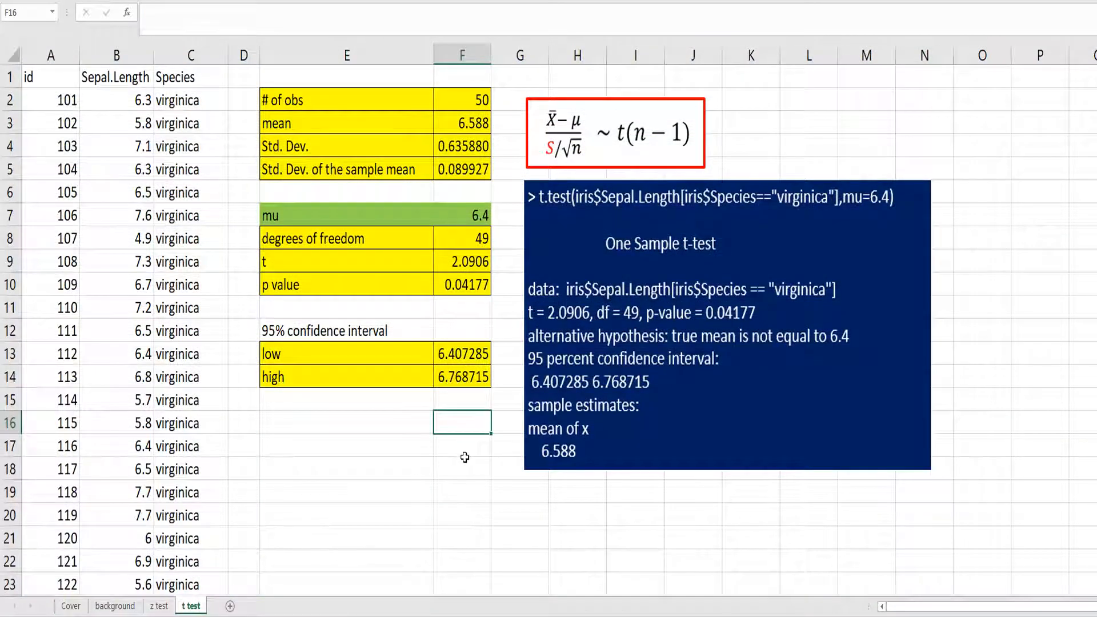